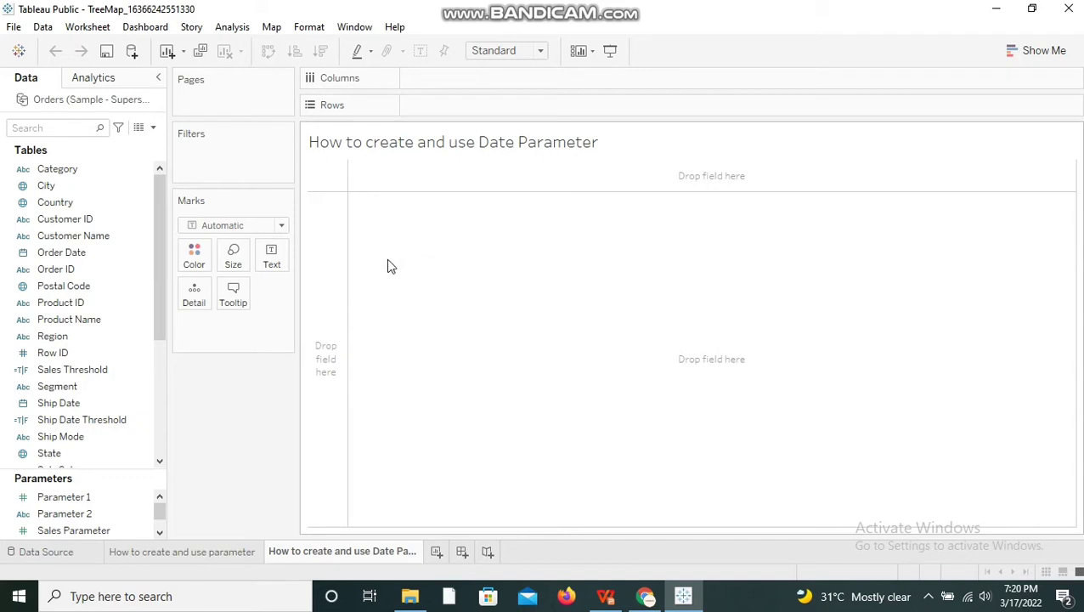
- Add the Ship Date field to Rows
{"action": "left_click", "coordinate": [61, 289]}
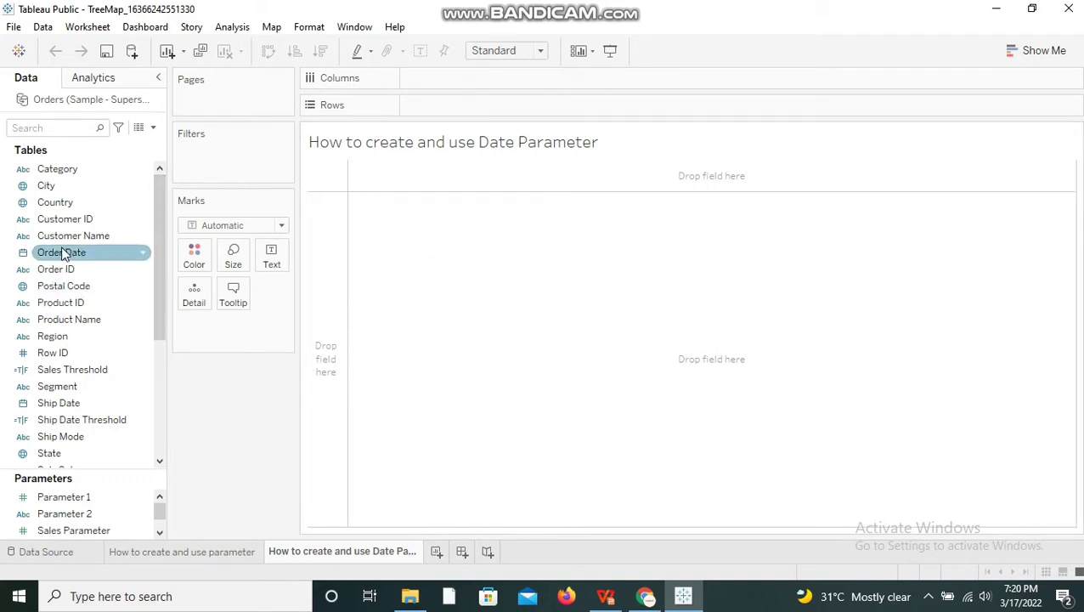
{"action": "left_click", "coordinate": [62, 254]}
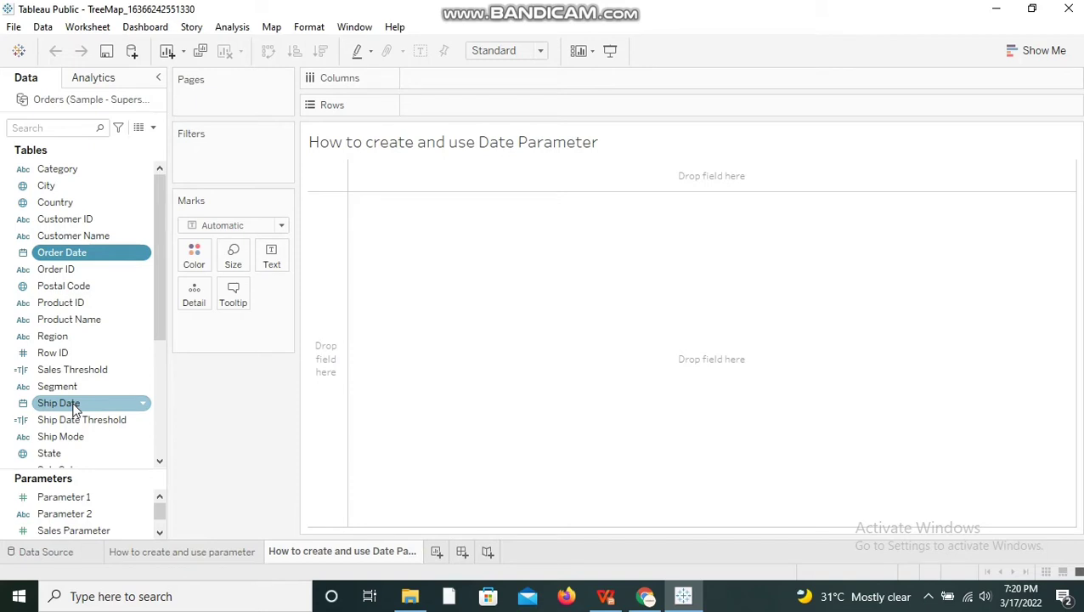
{"action": "left_click_drag", "start_coordinate": [74, 409], "coordinate": [438, 120]}
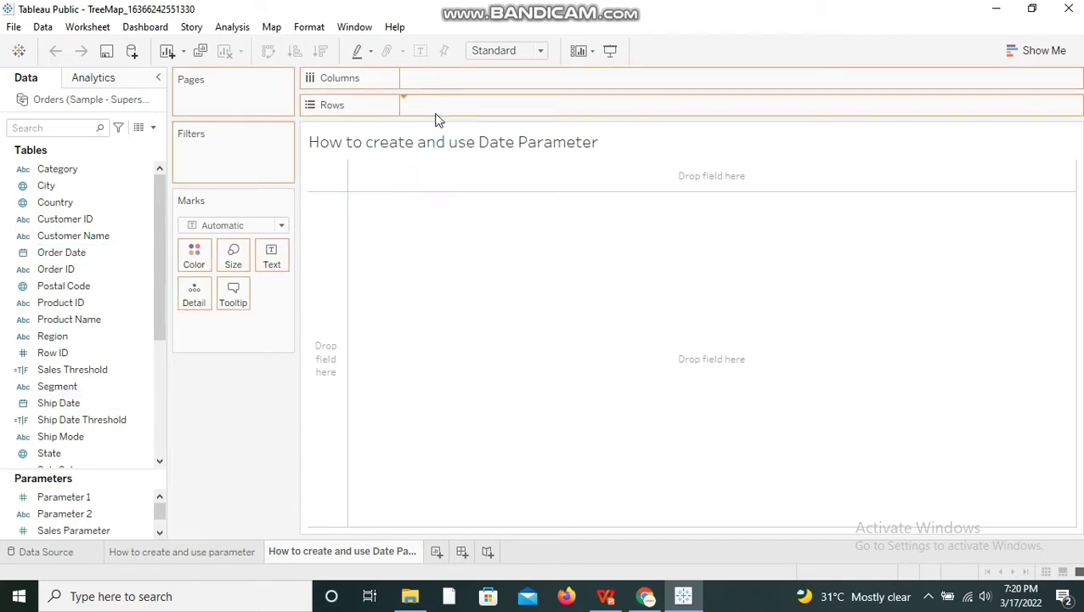
{"action": "left_click_drag", "start_coordinate": [437, 120], "coordinate": [437, 120]}
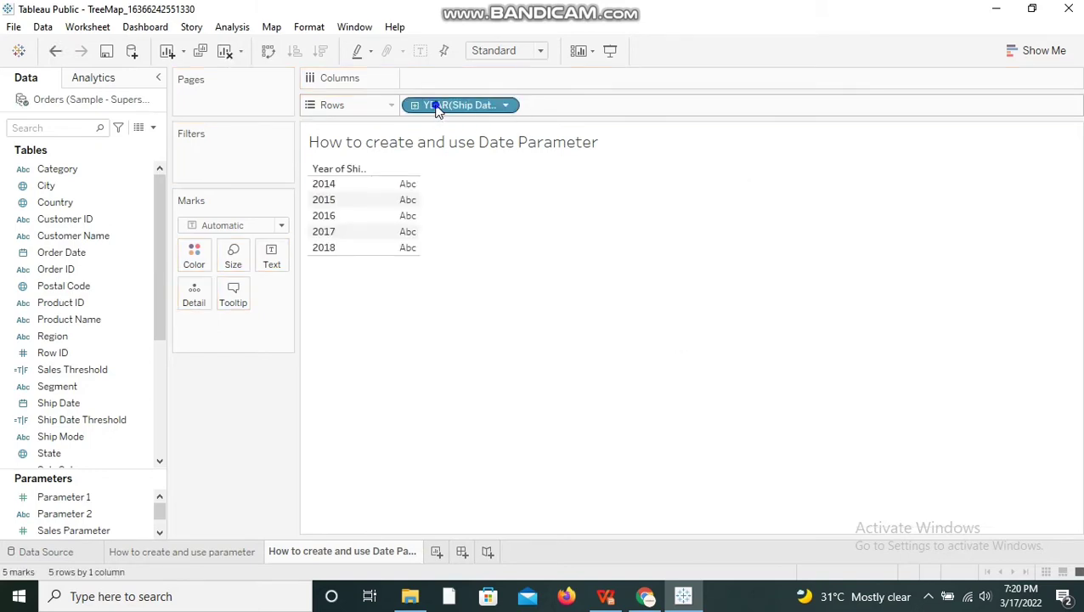
- Change Ship Date on Rows to exact dates and make the field discrete
{"action": "right_click", "coordinate": [437, 110]}
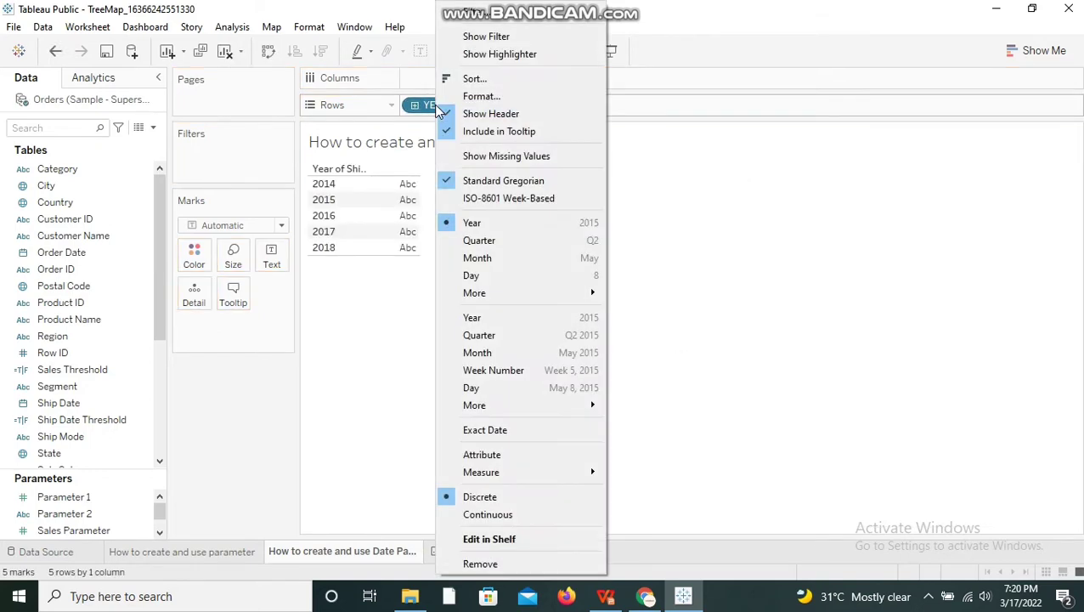
{"action": "left_click", "coordinate": [495, 430]}
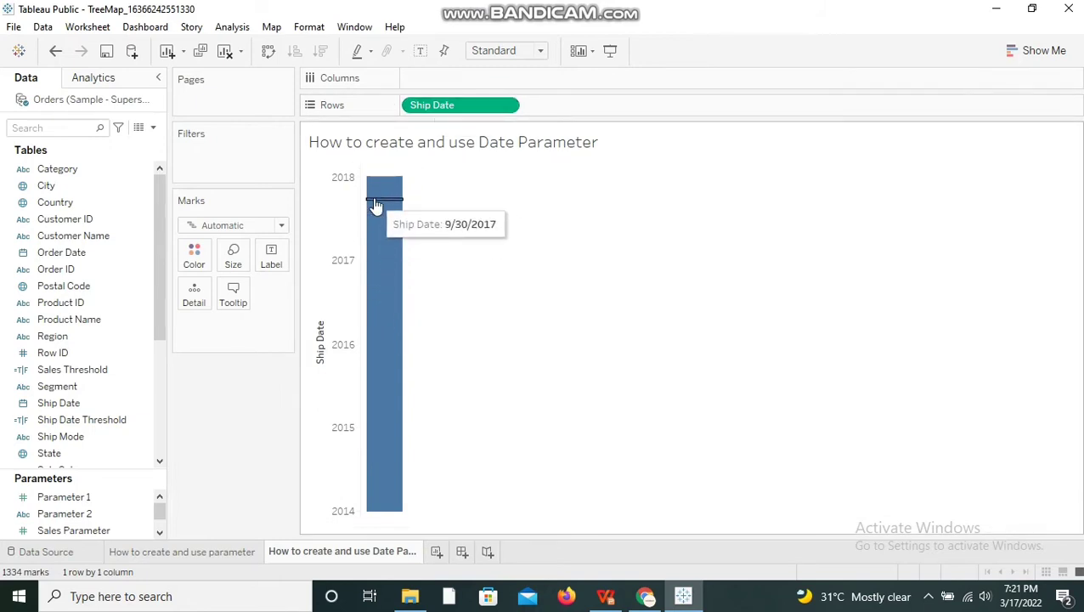
{"action": "right_click", "coordinate": [479, 107]}
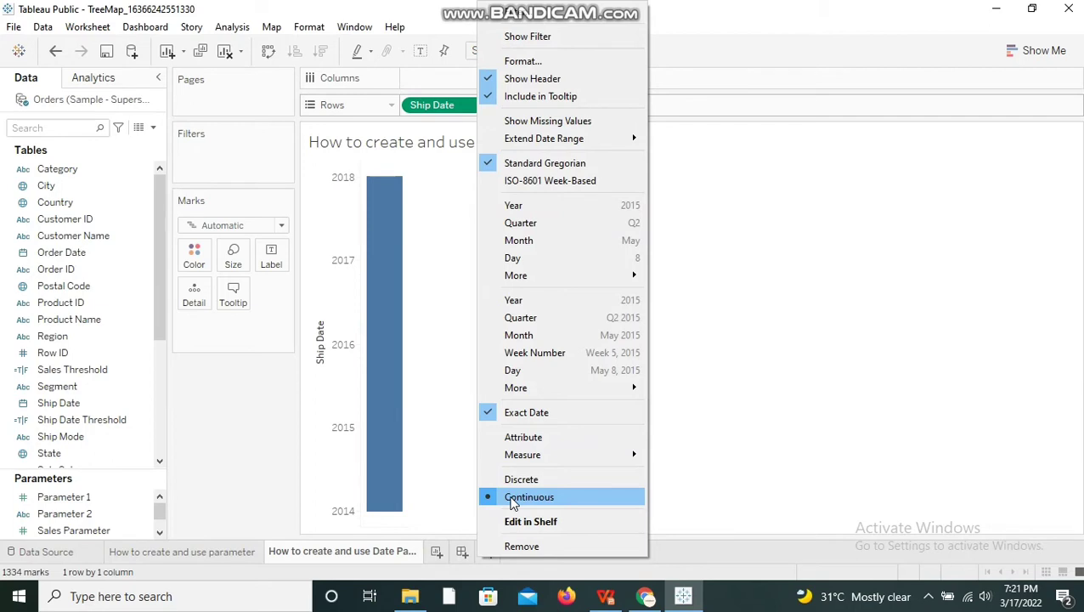
{"action": "left_click", "coordinate": [512, 480]}
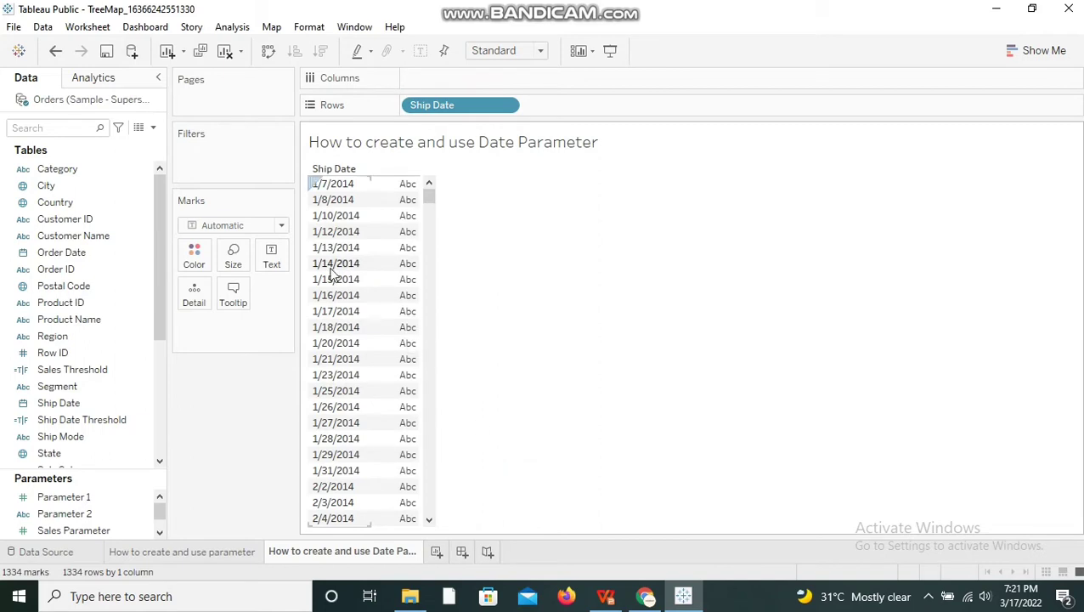
- Add Customer ID with all members before Ship Date on Rows, trying Ship Date as text marks and returning it to Rows
{"action": "left_click", "coordinate": [85, 223]}
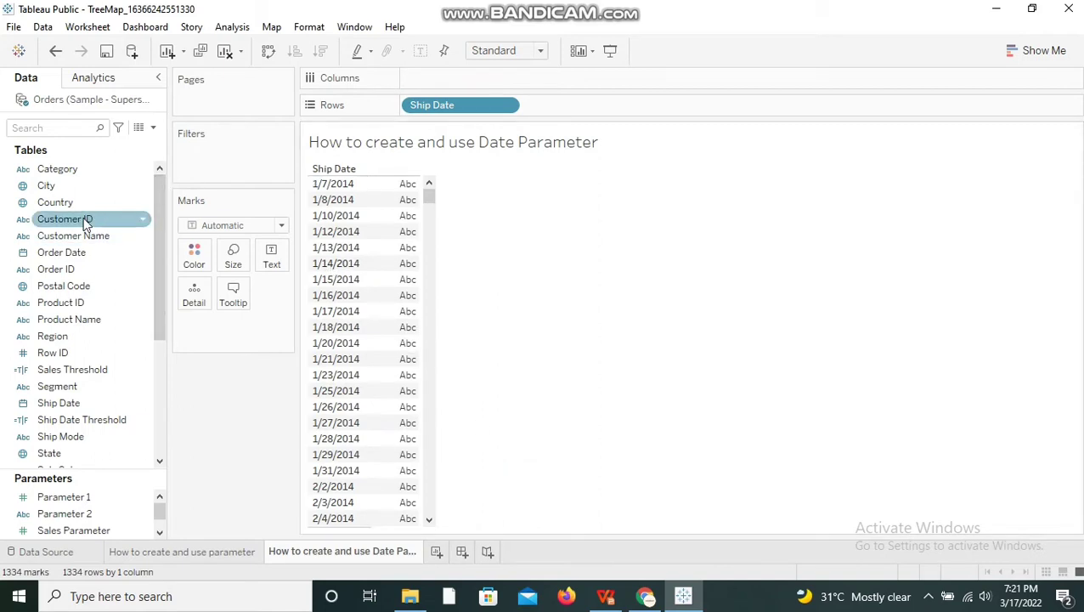
{"action": "left_click_drag", "start_coordinate": [85, 222], "coordinate": [408, 107]}
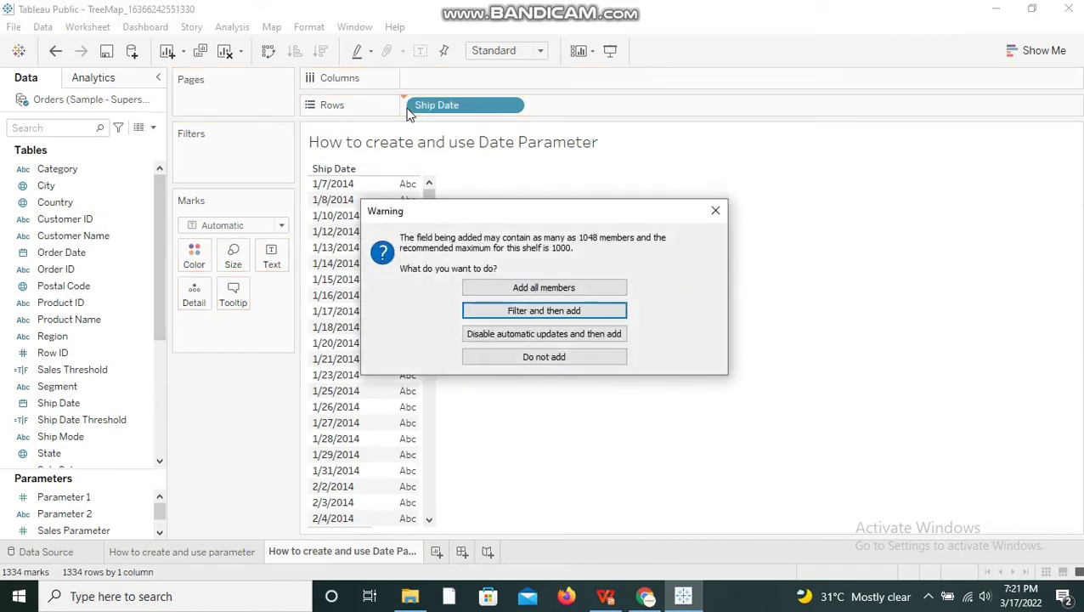
{"action": "left_click", "coordinate": [533, 289]}
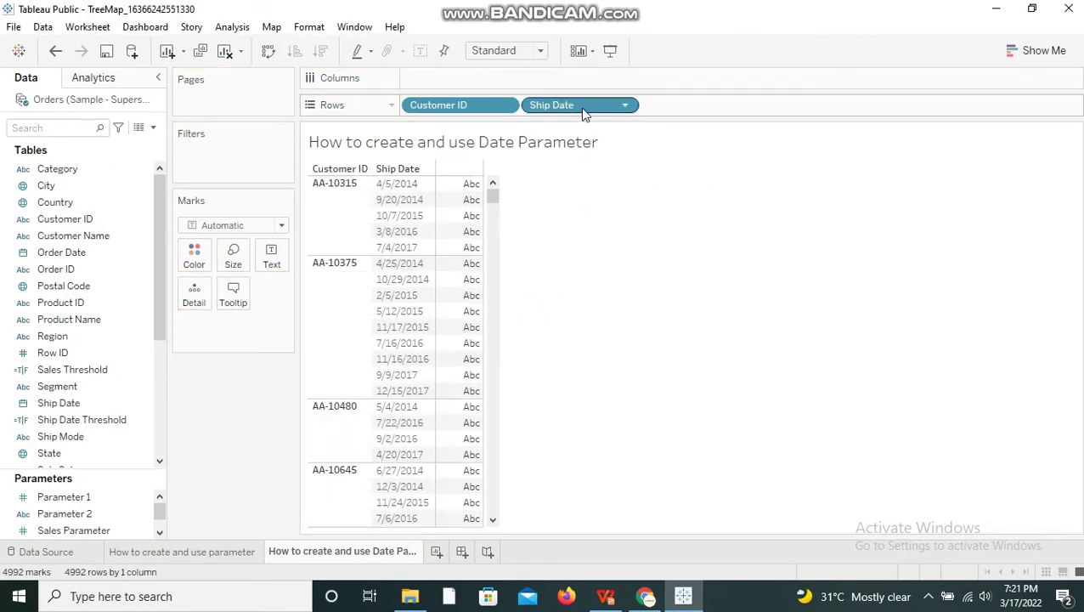
{"action": "left_click_drag", "start_coordinate": [584, 111], "coordinate": [280, 263]}
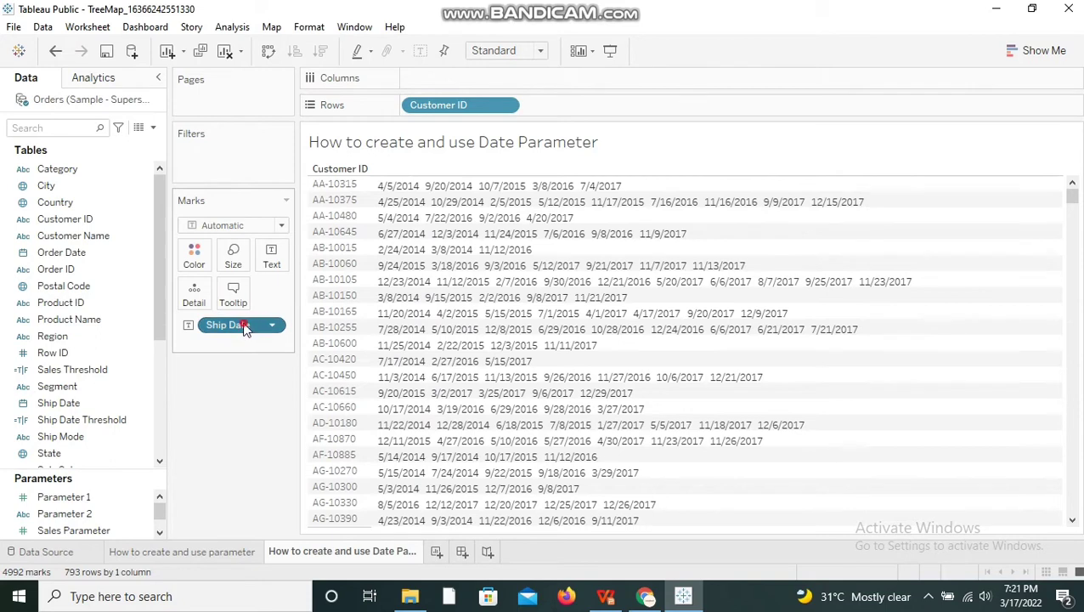
{"action": "left_click_drag", "start_coordinate": [245, 325], "coordinate": [540, 115]}
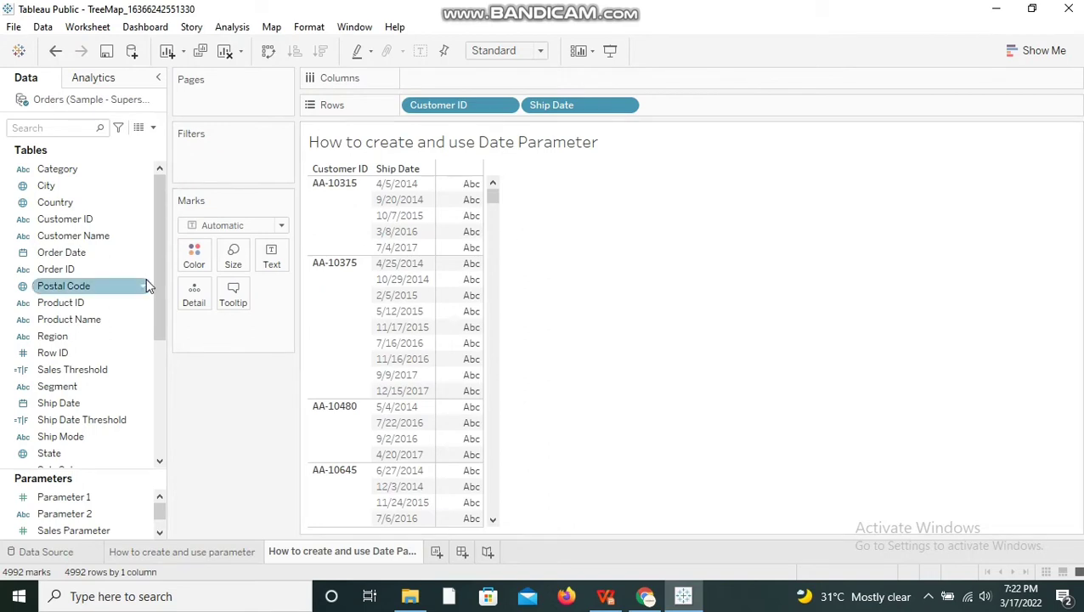
- Start a new parameter from the Ship Date field and set its allowable values to All
{"action": "left_click", "coordinate": [68, 269]}
{"action": "left_click", "coordinate": [92, 405]}
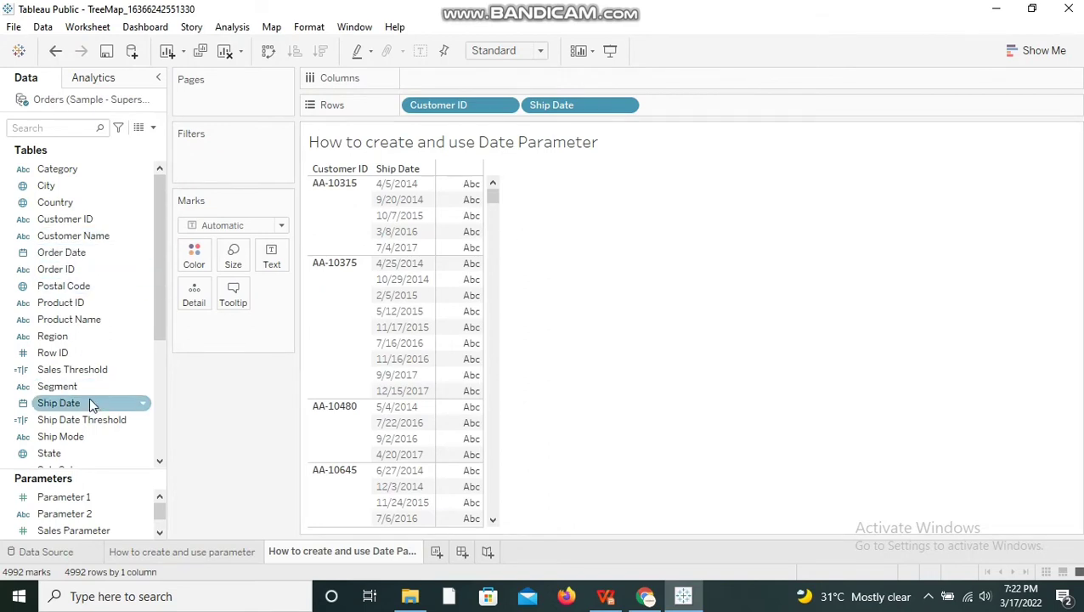
{"action": "right_click", "coordinate": [91, 403]}
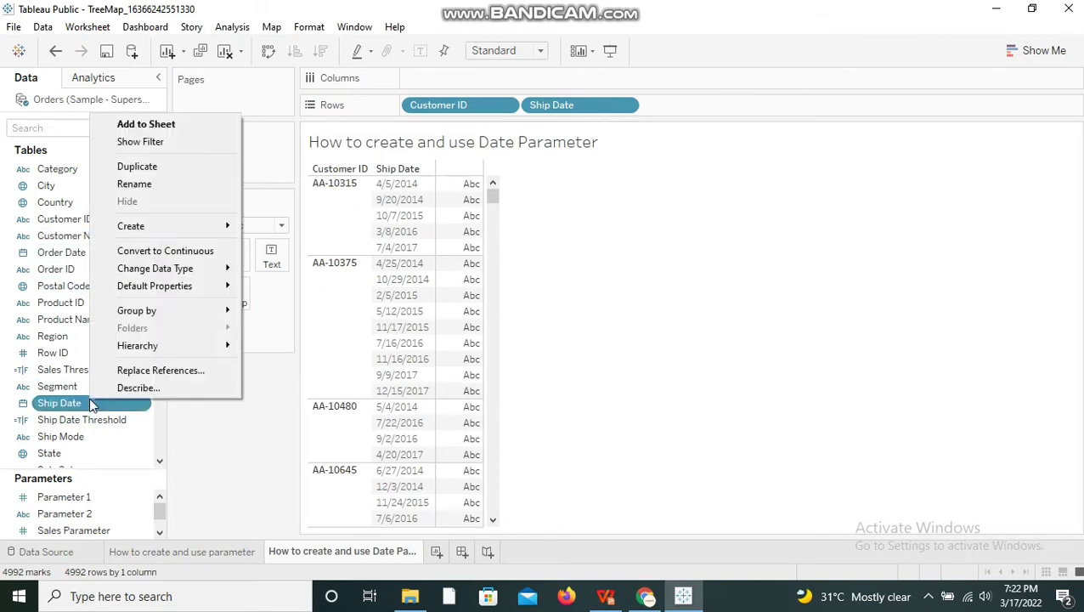
{"action": "mouse_move", "coordinate": [183, 228]}
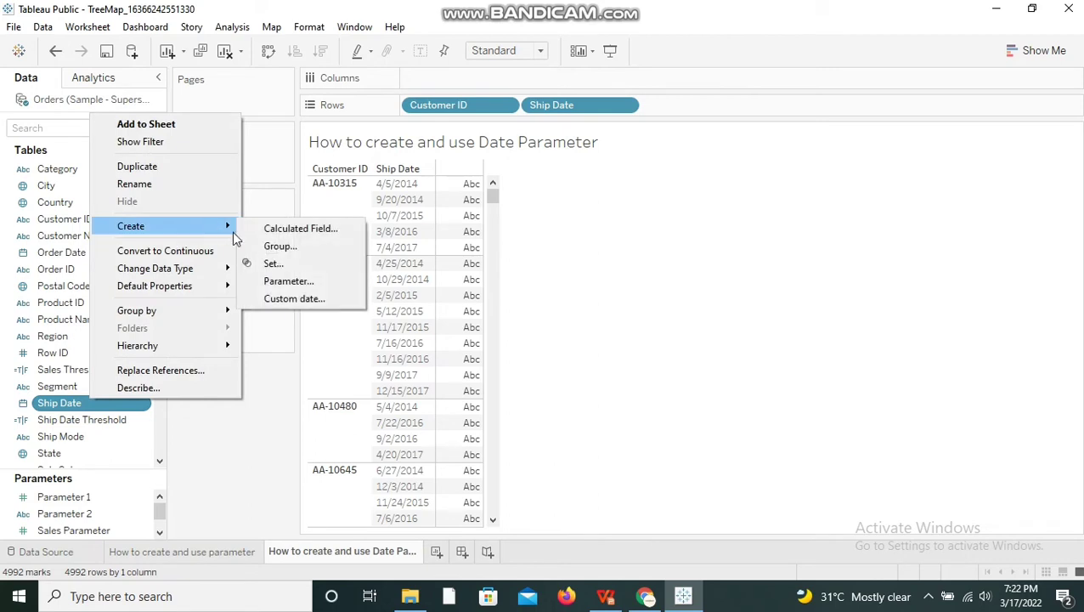
{"action": "left_click", "coordinate": [275, 285]}
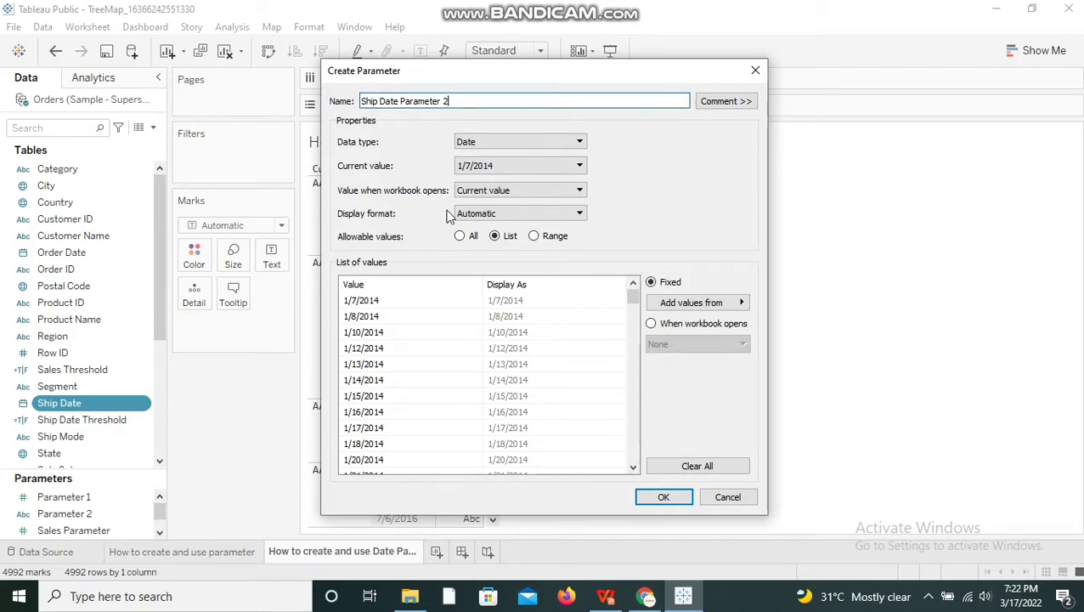
{"action": "left_click", "coordinate": [459, 237]}
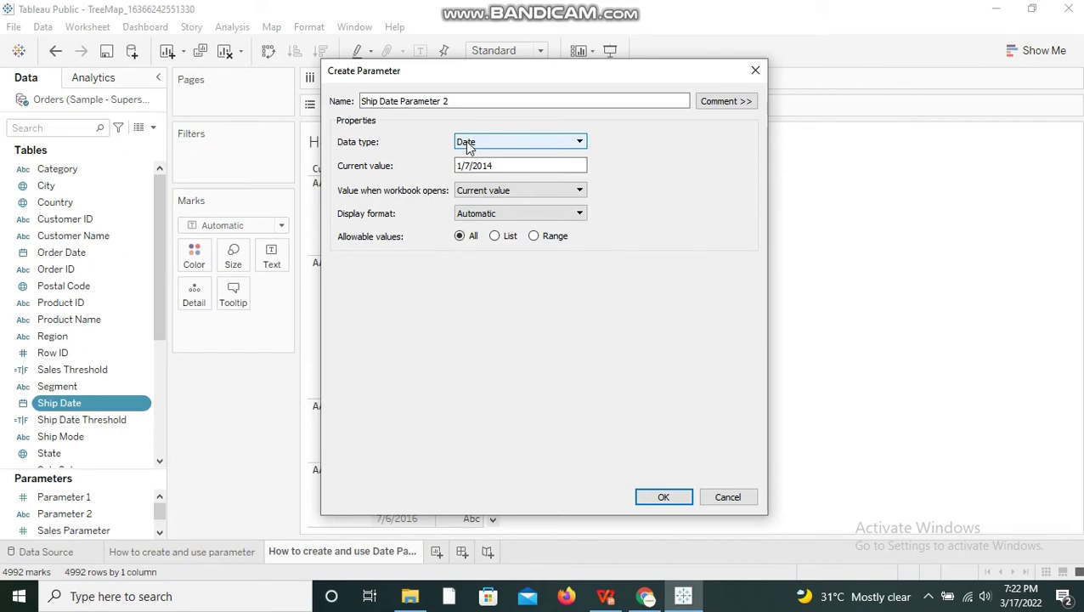
- Review the workbook-opening options, keep Current value and the Automatic display format, and create the date parameter
{"action": "left_click", "coordinate": [479, 195]}
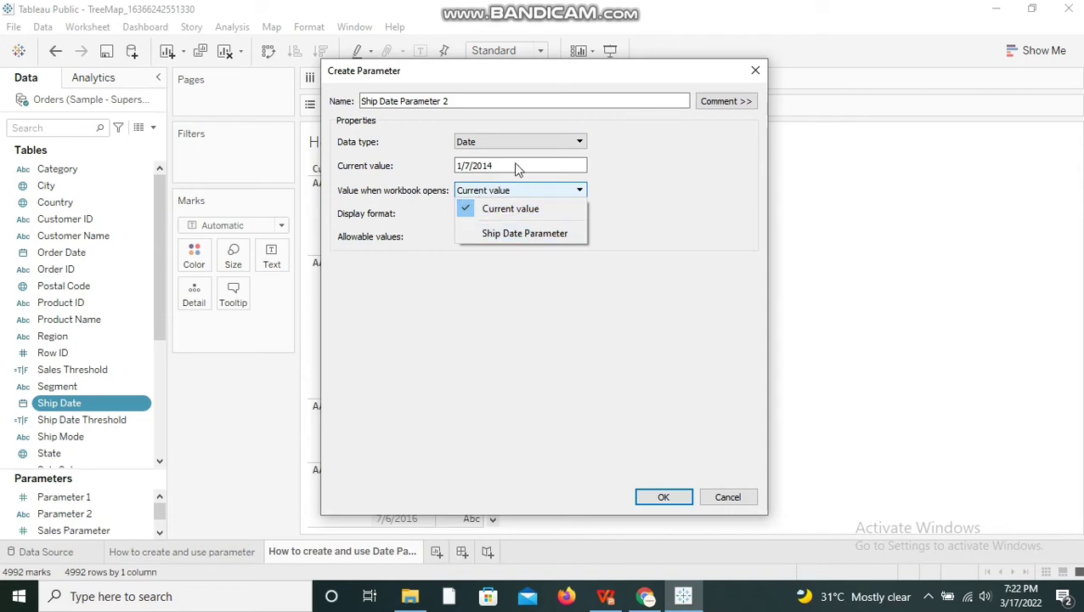
{"action": "left_click", "coordinate": [444, 181]}
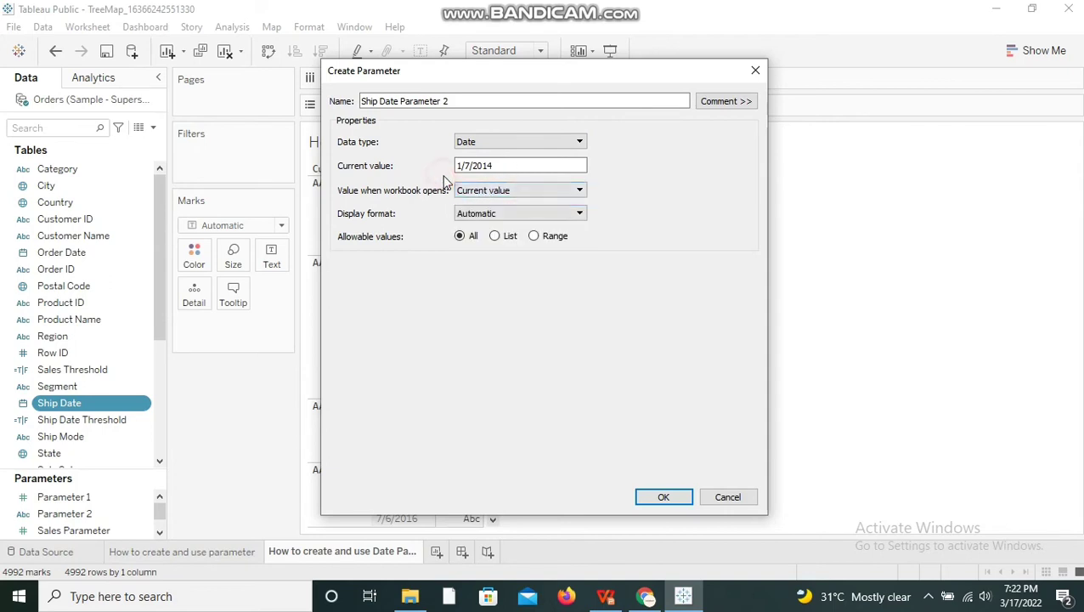
{"action": "left_click", "coordinate": [476, 219]}
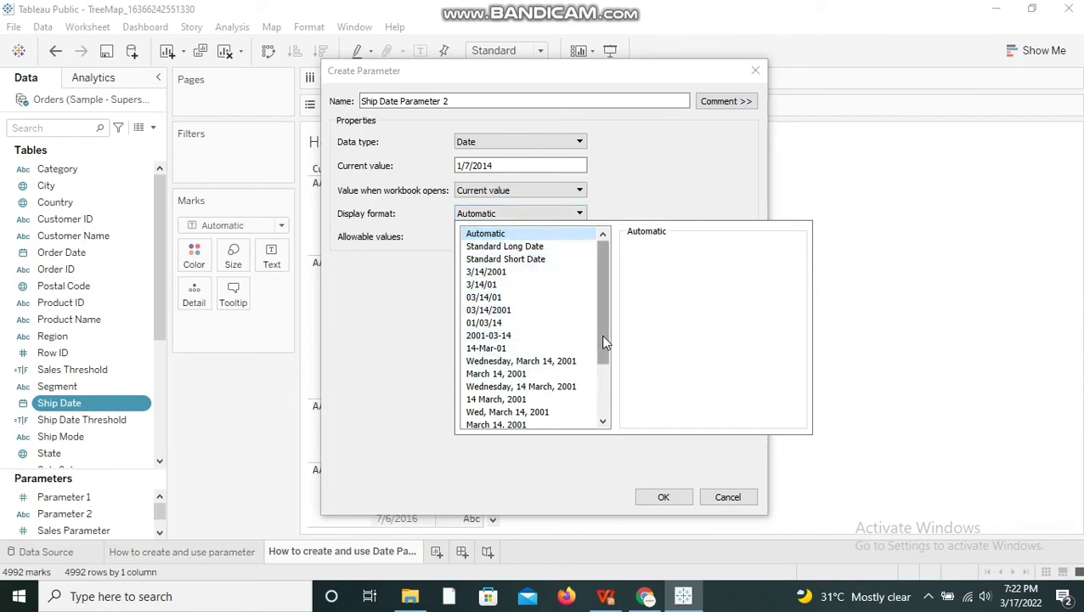
{"action": "left_click", "coordinate": [552, 235]}
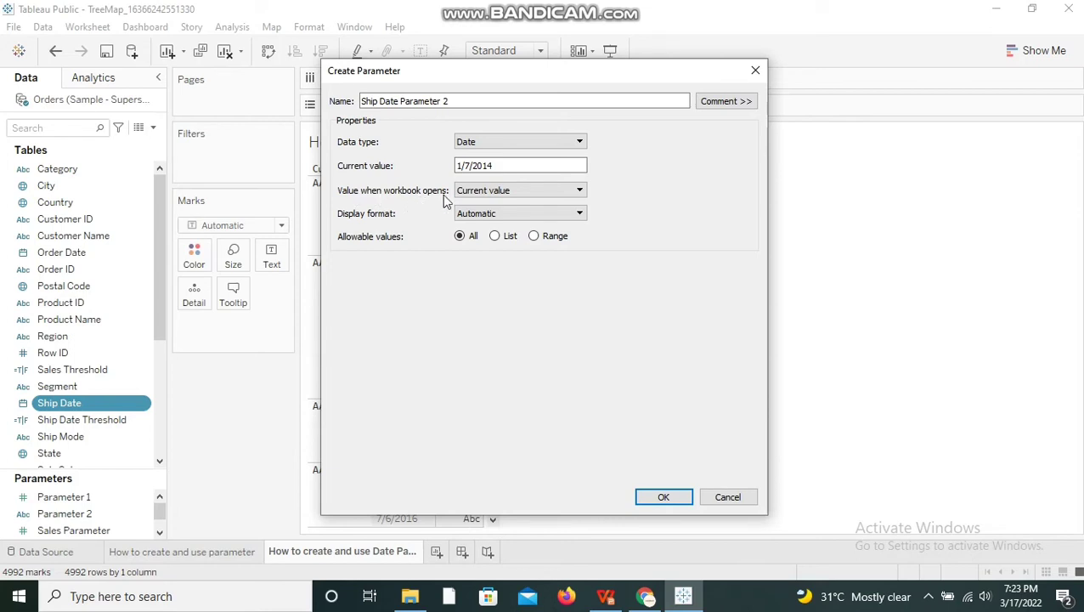
{"action": "left_click", "coordinate": [479, 197]}
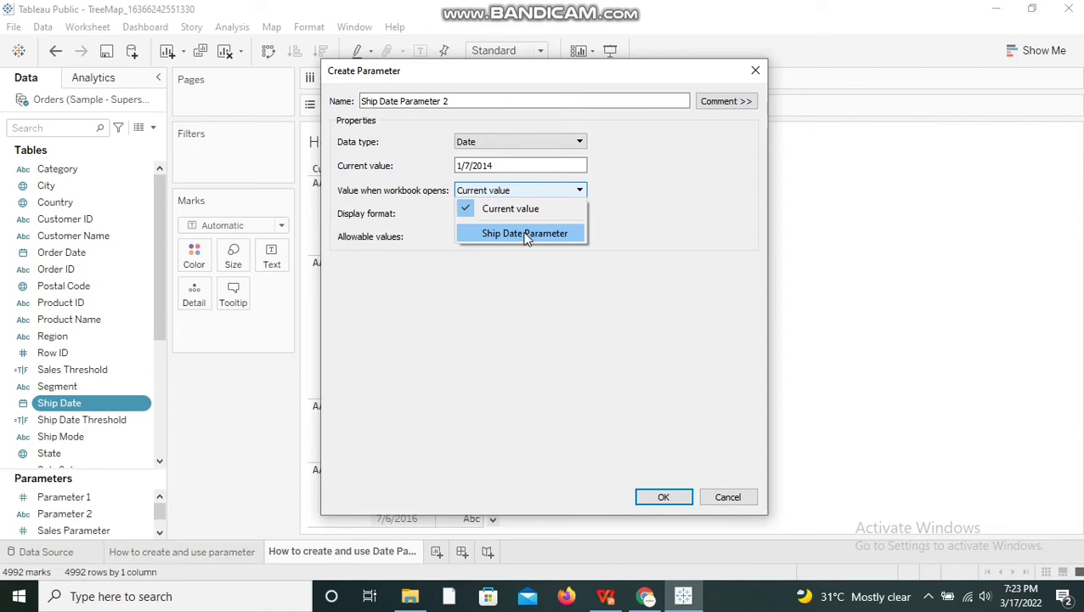
{"action": "left_click", "coordinate": [644, 245]}
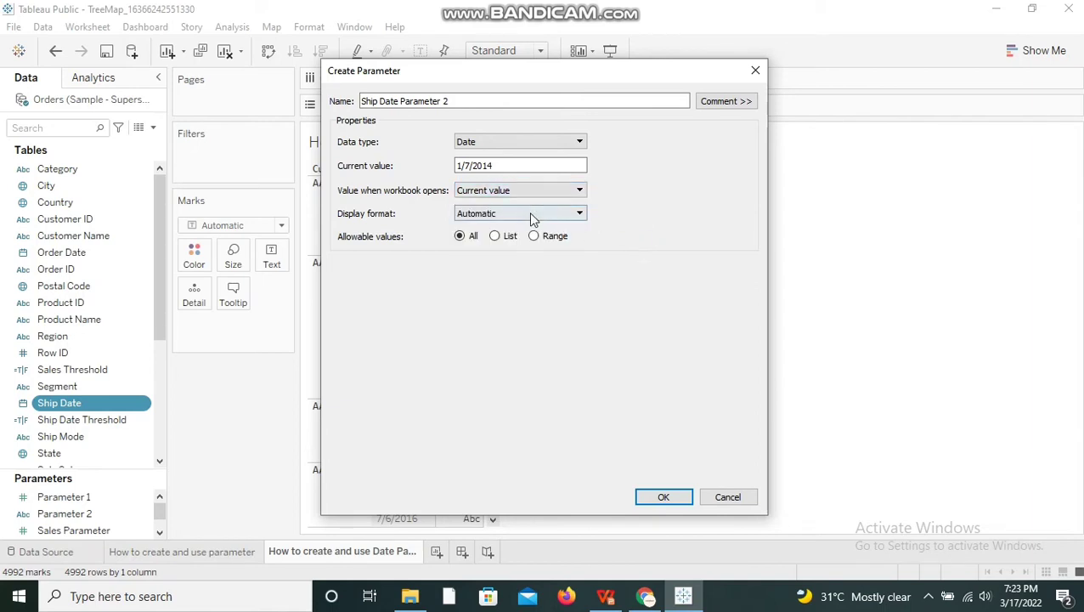
{"action": "left_click", "coordinate": [662, 497]}
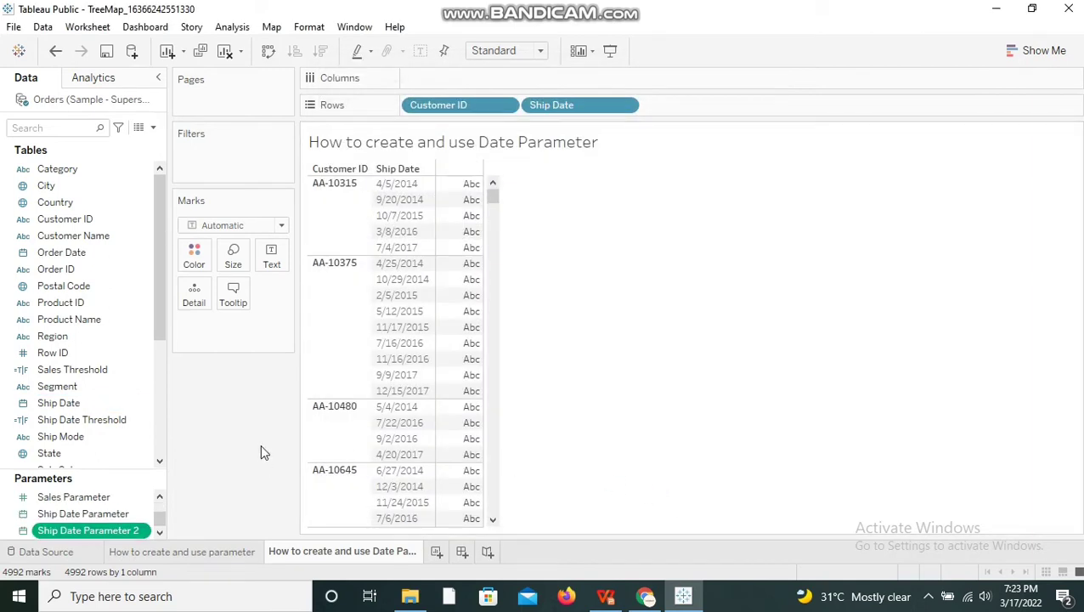
- Show the Ship Date Parameter 2 control on the worksheet
{"action": "right_click", "coordinate": [121, 531]}
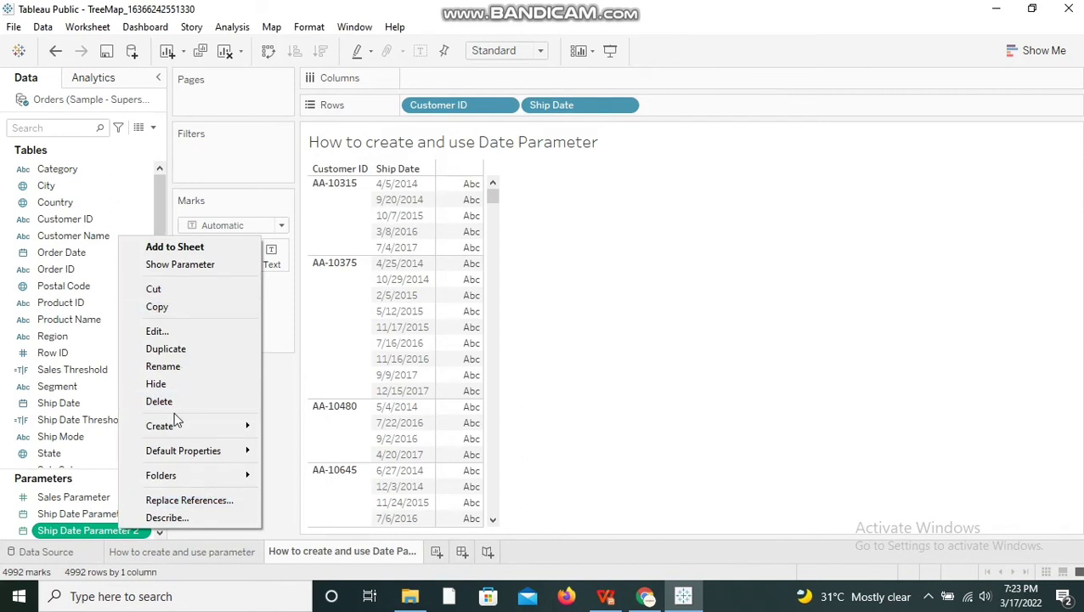
{"action": "left_click", "coordinate": [190, 265]}
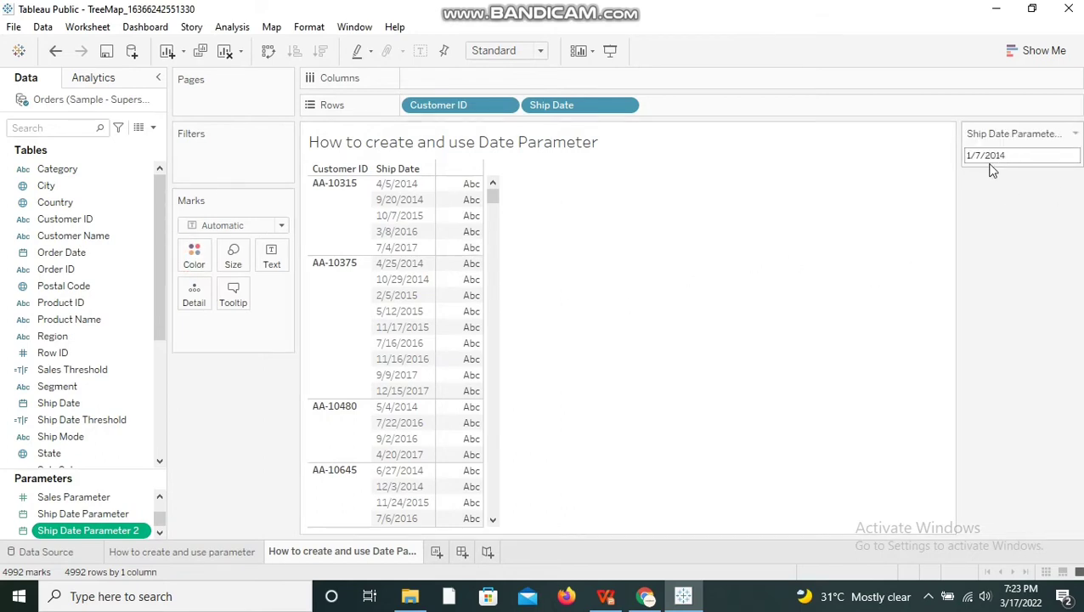
{"action": "left_click", "coordinate": [846, 274]}
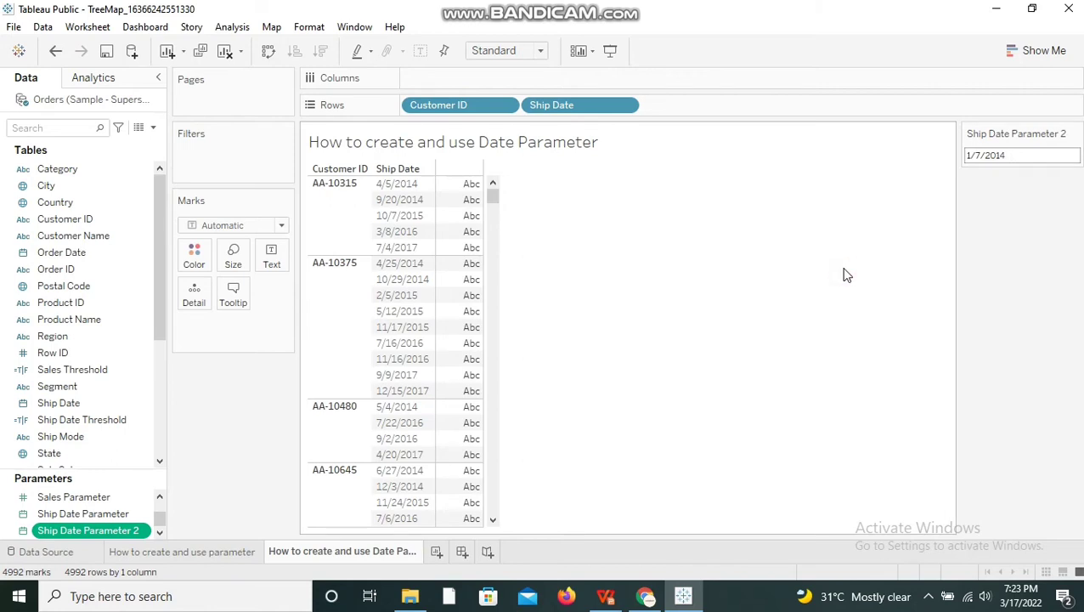
- Try 1/12/2014 and 1/23/2014 in the Ship Date Parameter 2 control, and set it to 1/24/2014
{"action": "left_click", "coordinate": [996, 153]}
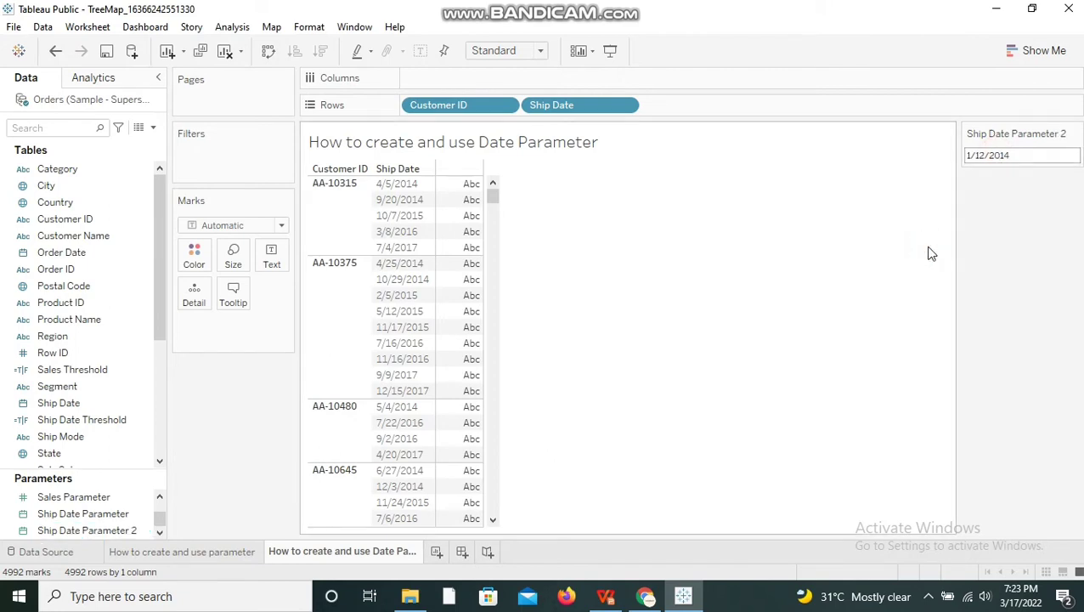
{"action": "double_click", "coordinate": [980, 156]}
{"action": "type", "text": "12"}
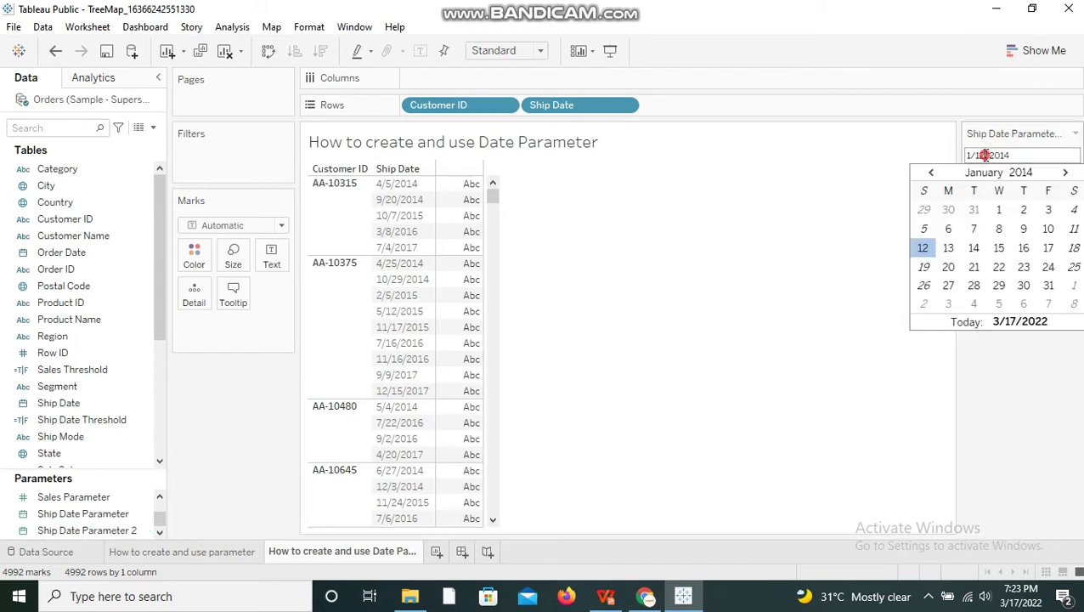
{"action": "left_click", "coordinate": [1016, 271]}
{"action": "left_click", "coordinate": [1014, 153]}
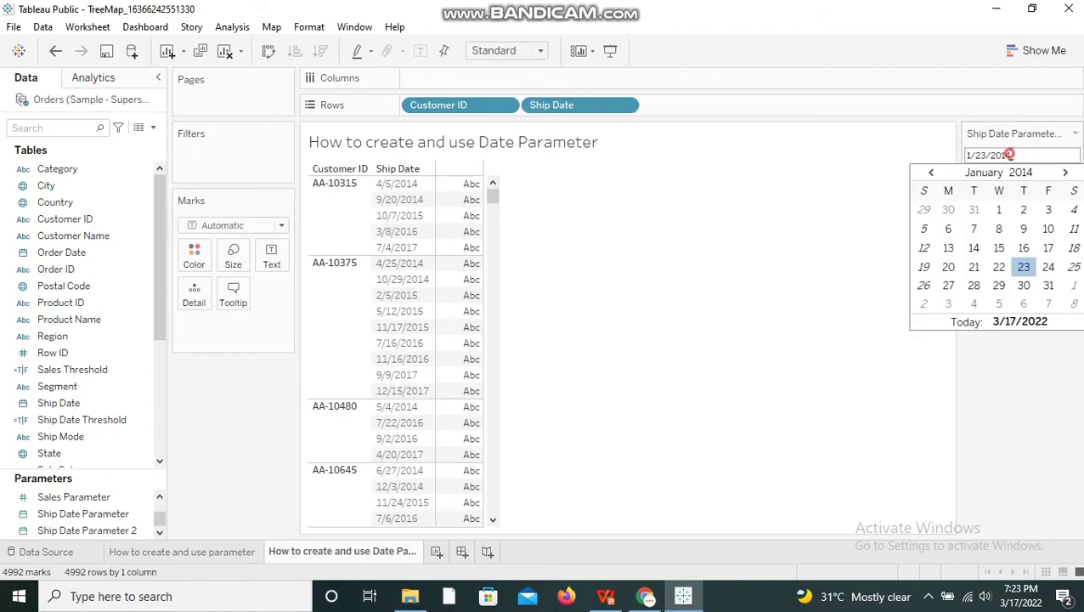
{"action": "left_click", "coordinate": [1049, 268]}
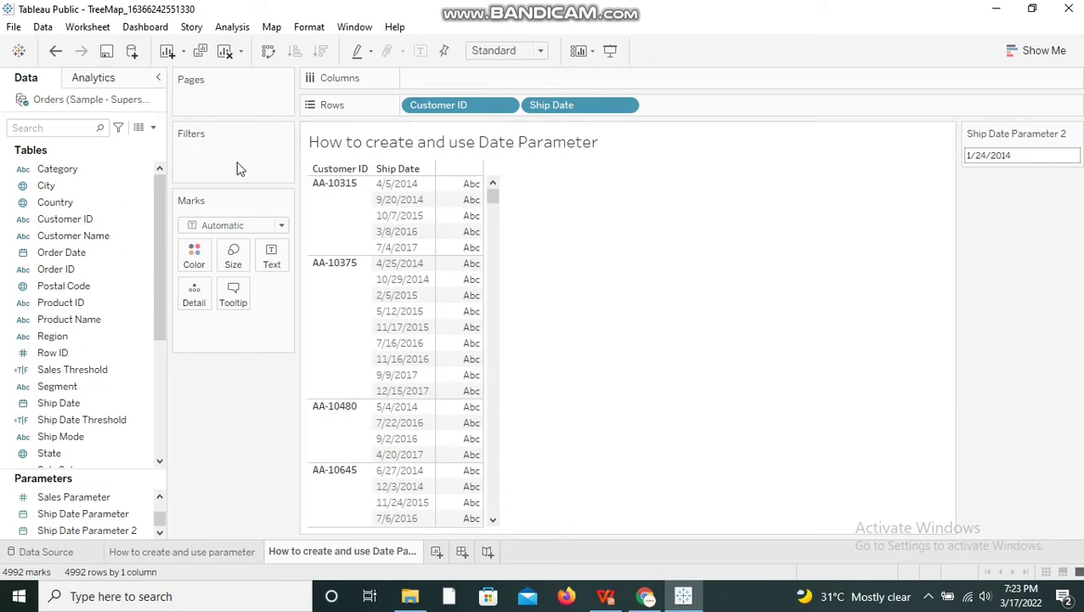
{"action": "left_click", "coordinate": [153, 130]}
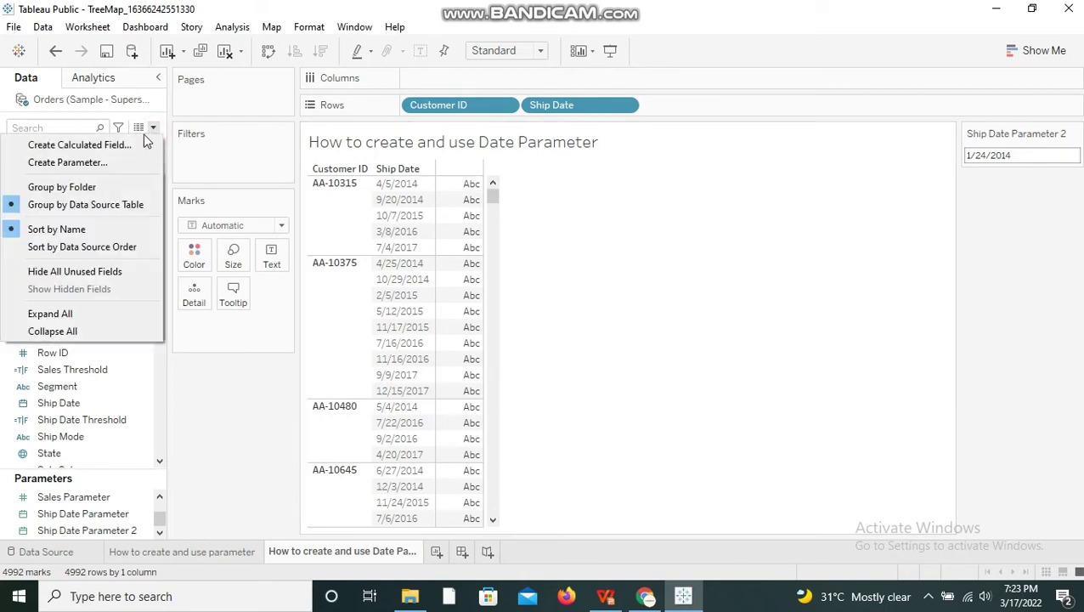
{"action": "left_click", "coordinate": [79, 145]}
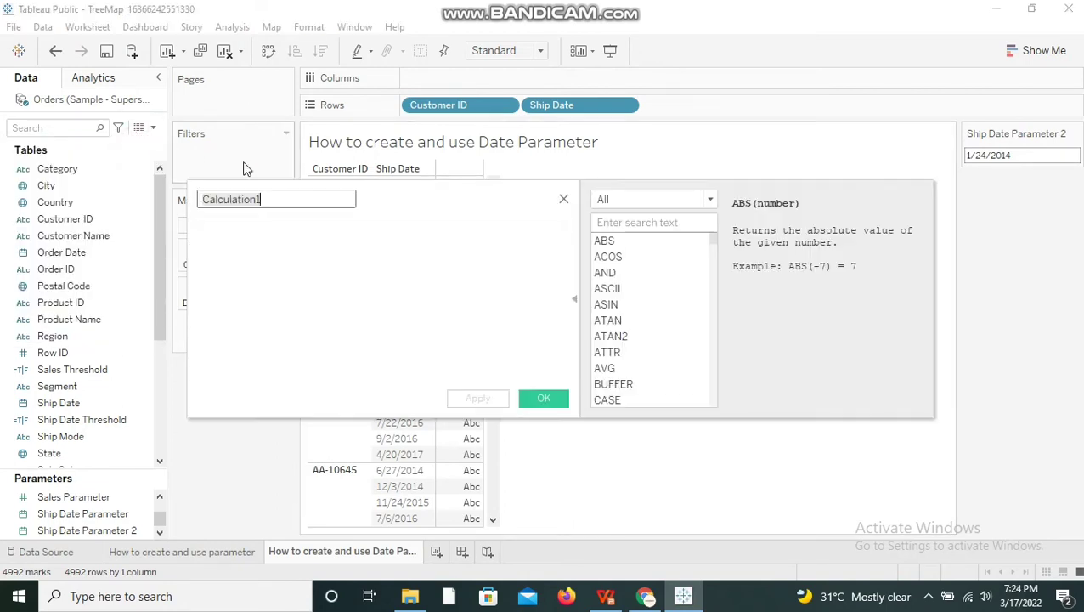
{"action": "left_click_drag", "start_coordinate": [389, 199], "coordinate": [708, 230]}
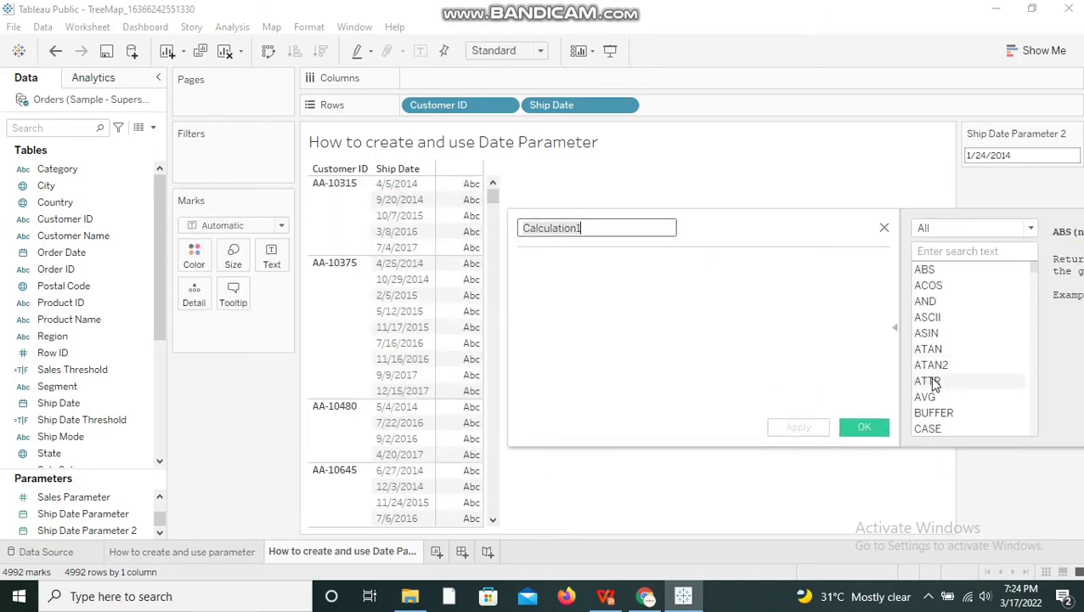
{"action": "left_click", "coordinate": [895, 330]}
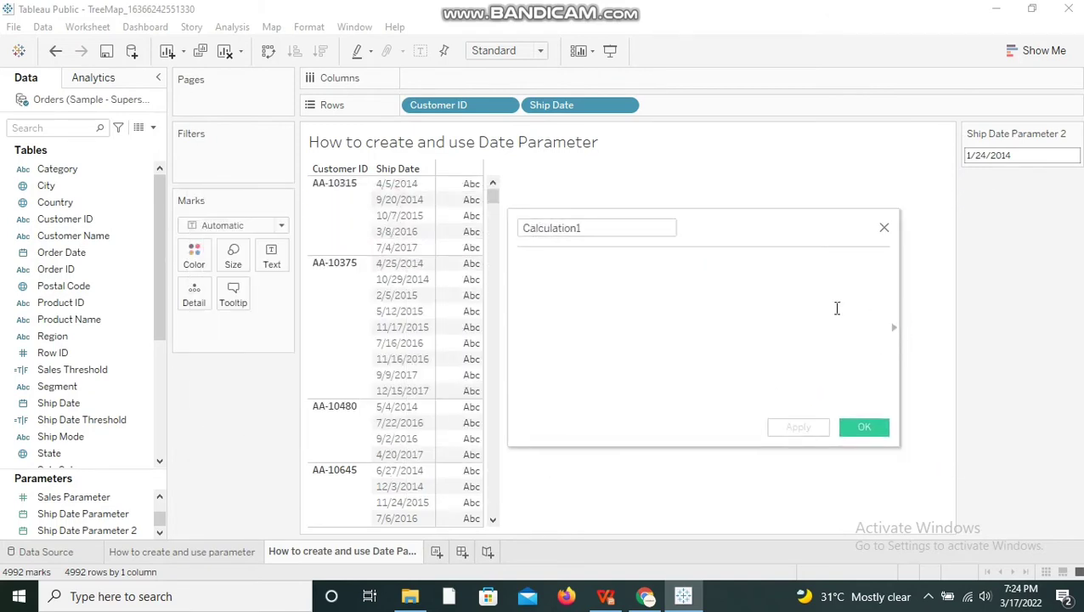
{"action": "left_click", "coordinate": [770, 284]}
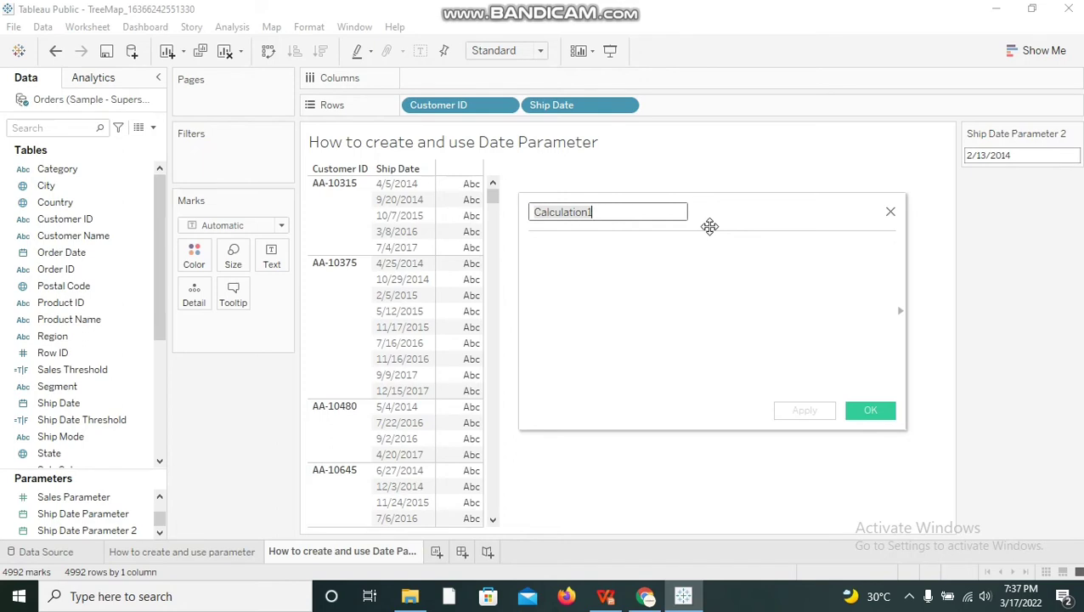
{"action": "left_click", "coordinate": [889, 213]}
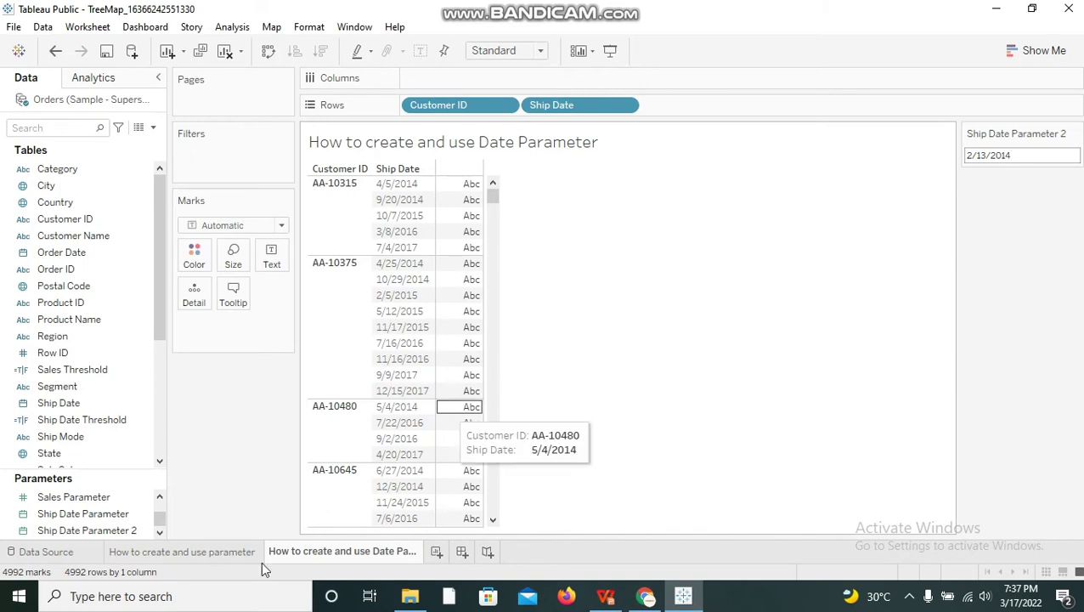
- Rename the Ship Date Parameter 2 parameter as Ship Date Parameter - New
{"action": "left_click", "coordinate": [121, 531]}
{"action": "right_click", "coordinate": [109, 524]}
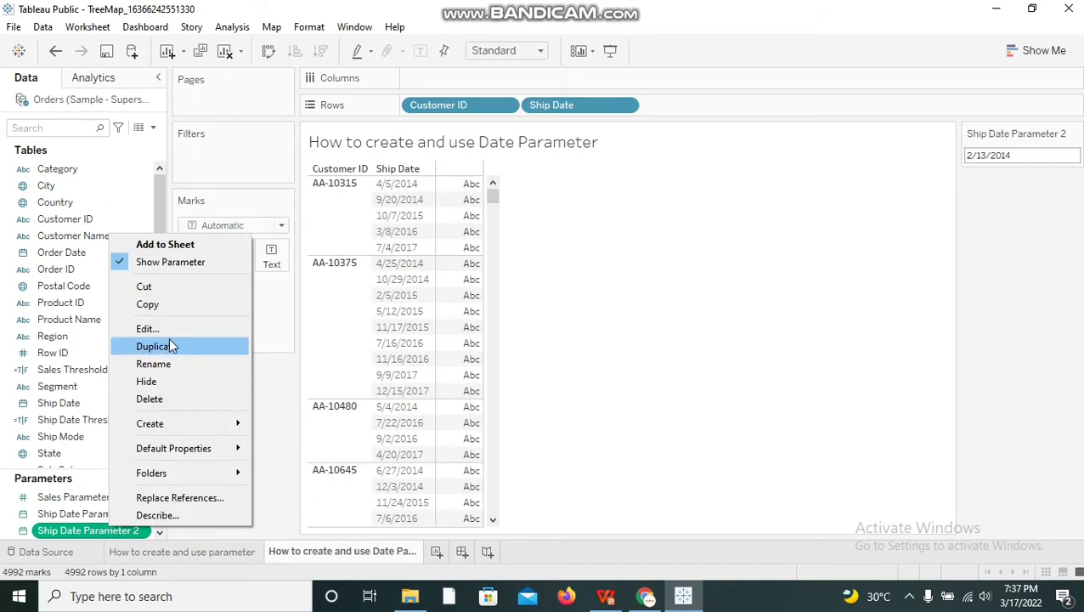
{"action": "left_click", "coordinate": [170, 365]}
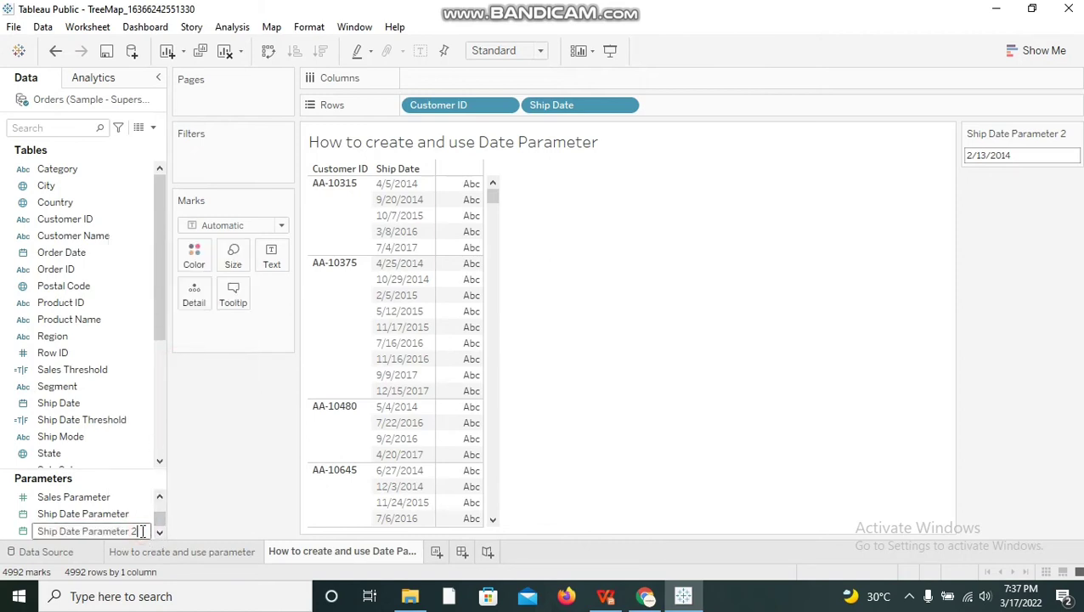
{"action": "key", "text": "BackSpace"}
{"action": "type", "text": "- NNe"}
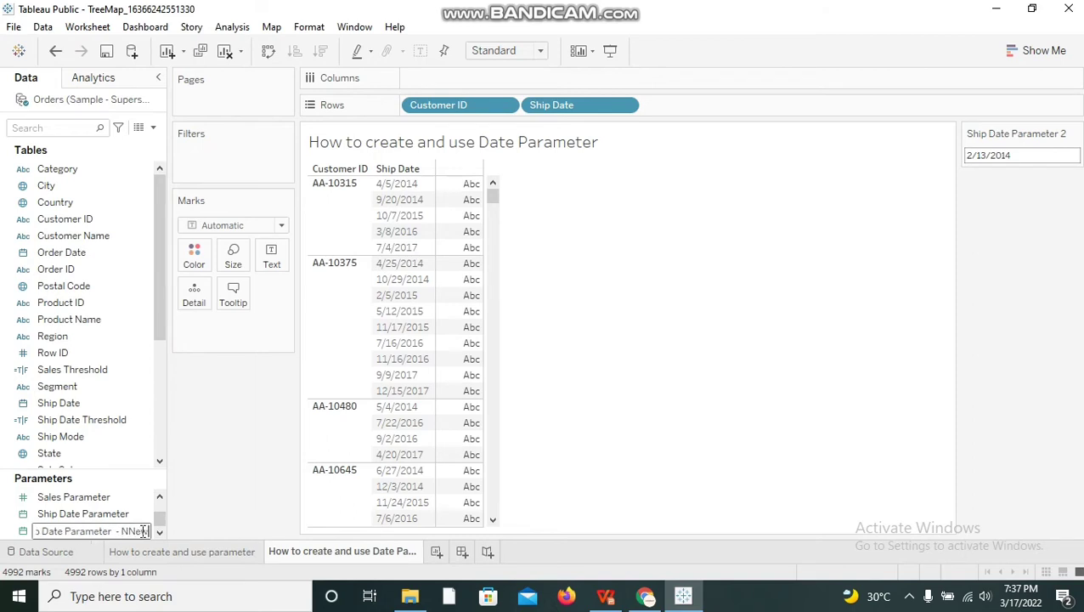
{"action": "key", "text": "BackSpace"}
{"action": "key", "text": "BackSpace"}
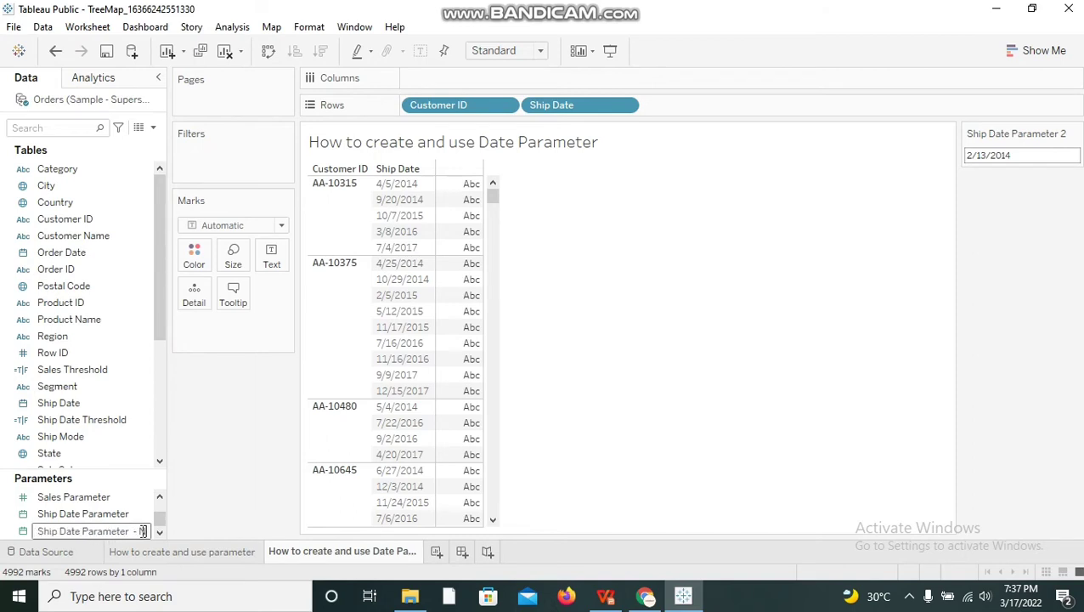
{"action": "type", "text": "ew"}
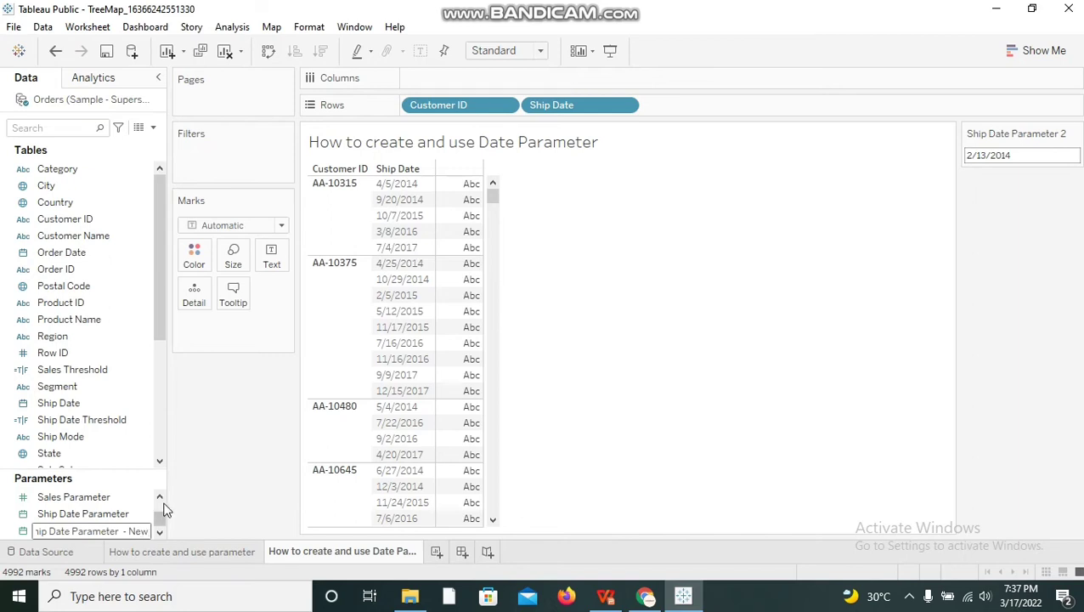
{"action": "key", "text": "Return"}
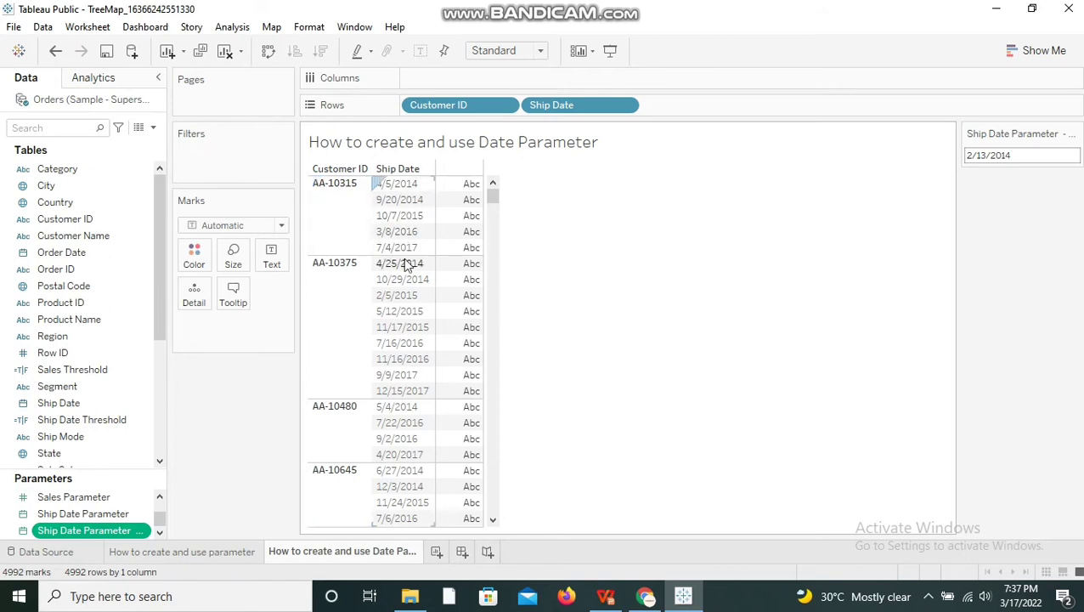
- Set the date in the Ship Date Parameter - New control to 2/14/2014
{"action": "left_click", "coordinate": [410, 187]}
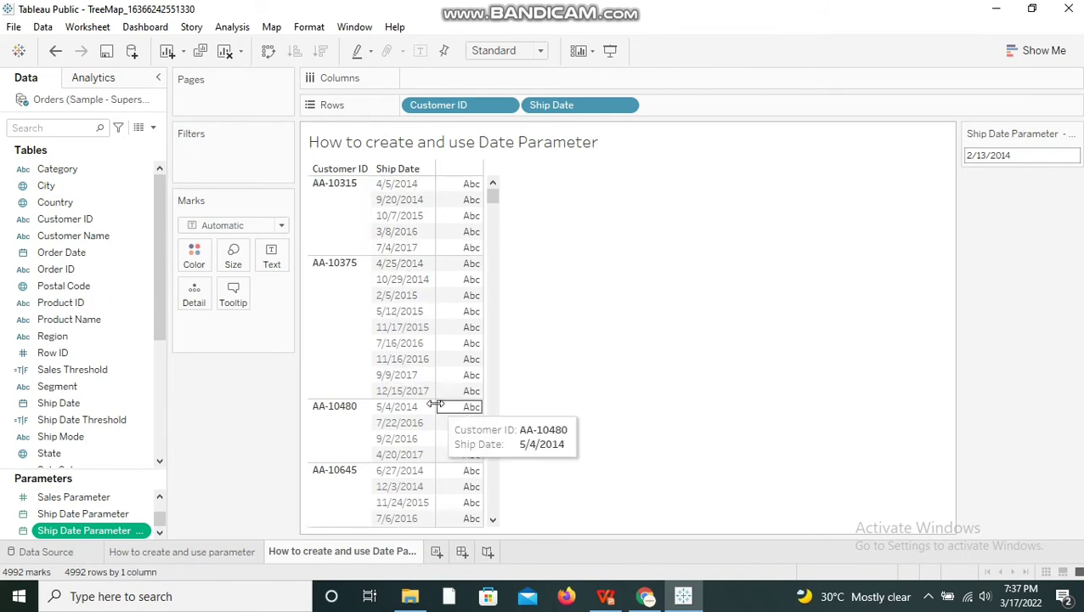
{"action": "left_click", "coordinate": [633, 348]}
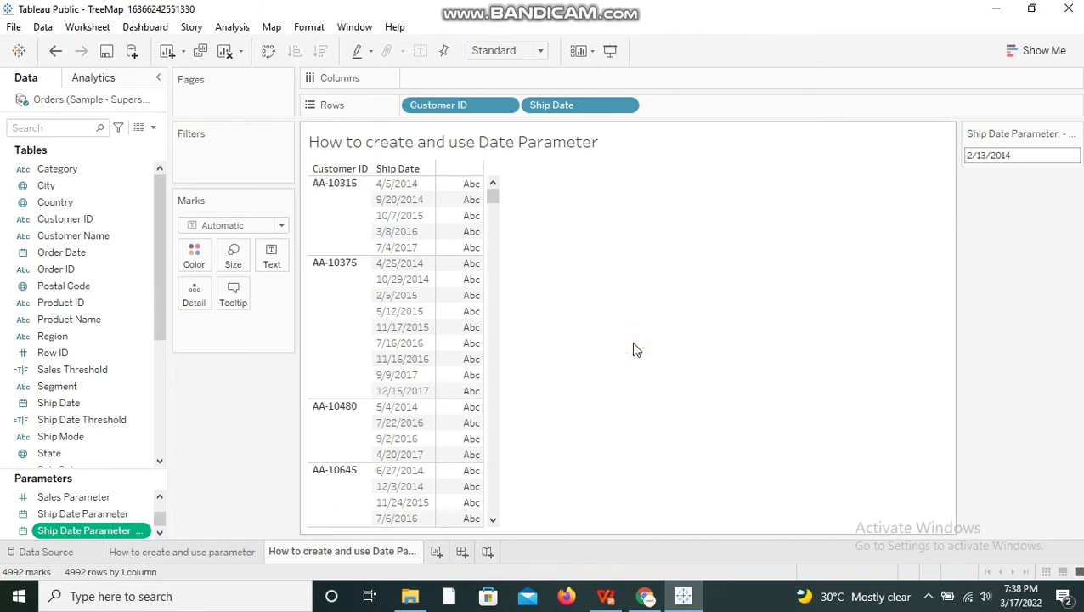
{"action": "left_click", "coordinate": [1011, 158]}
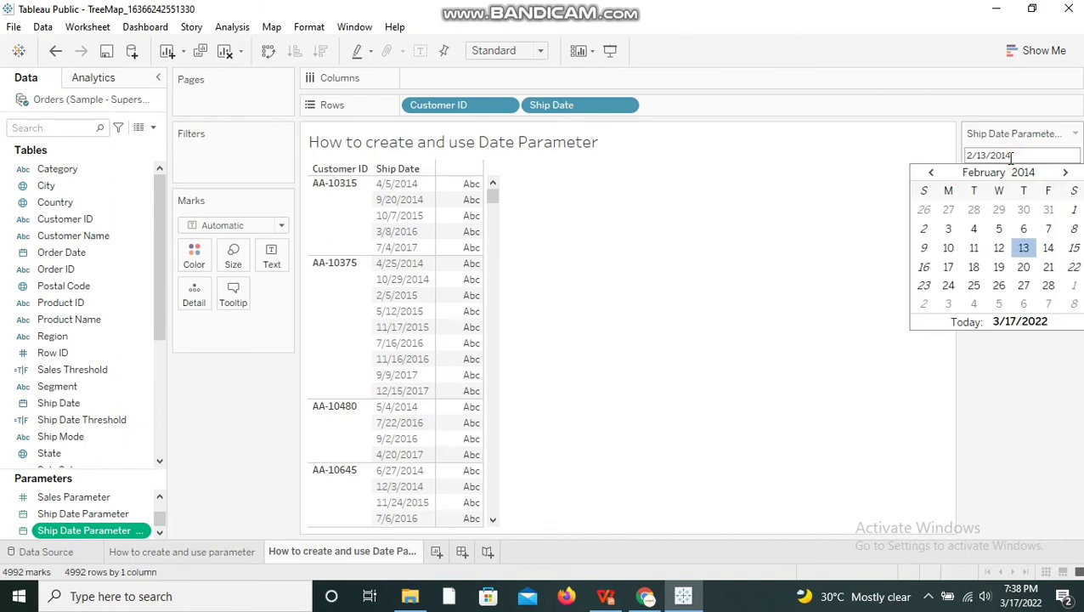
{"action": "left_click", "coordinate": [1046, 248]}
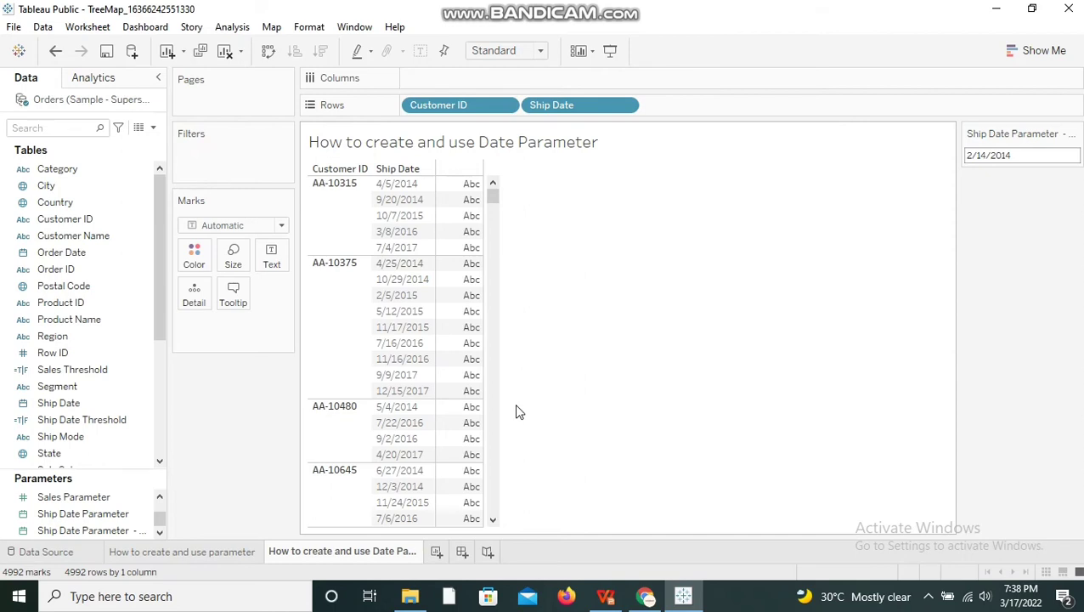
- Start a new calculated field with the formula [Ship Date] = [Ship Date Parameter - New]
{"action": "left_click", "coordinate": [153, 128]}
{"action": "left_click", "coordinate": [141, 146]}
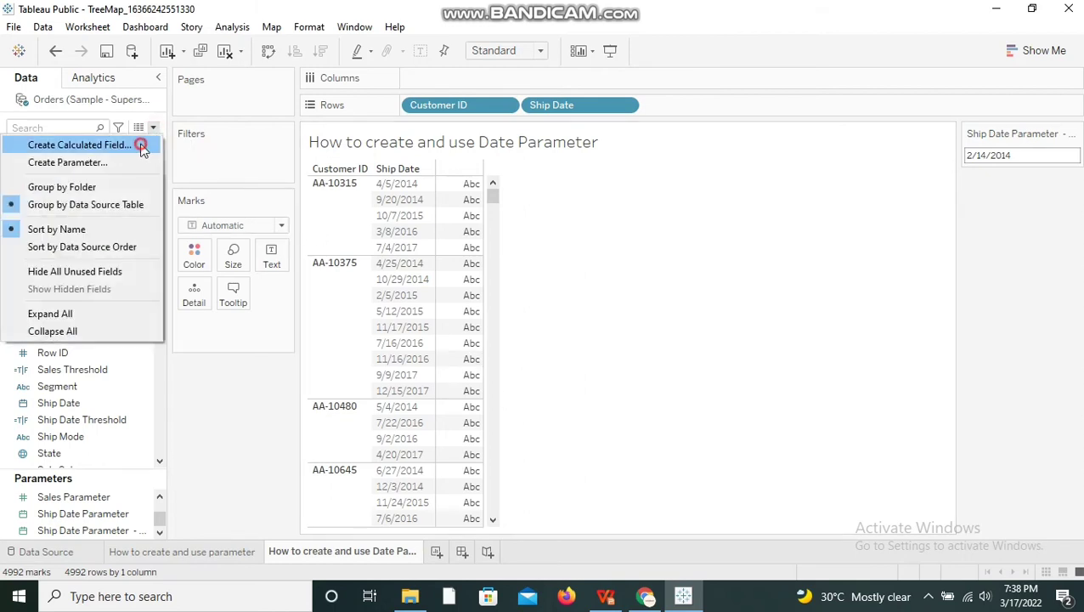
{"action": "left_click", "coordinate": [567, 344]}
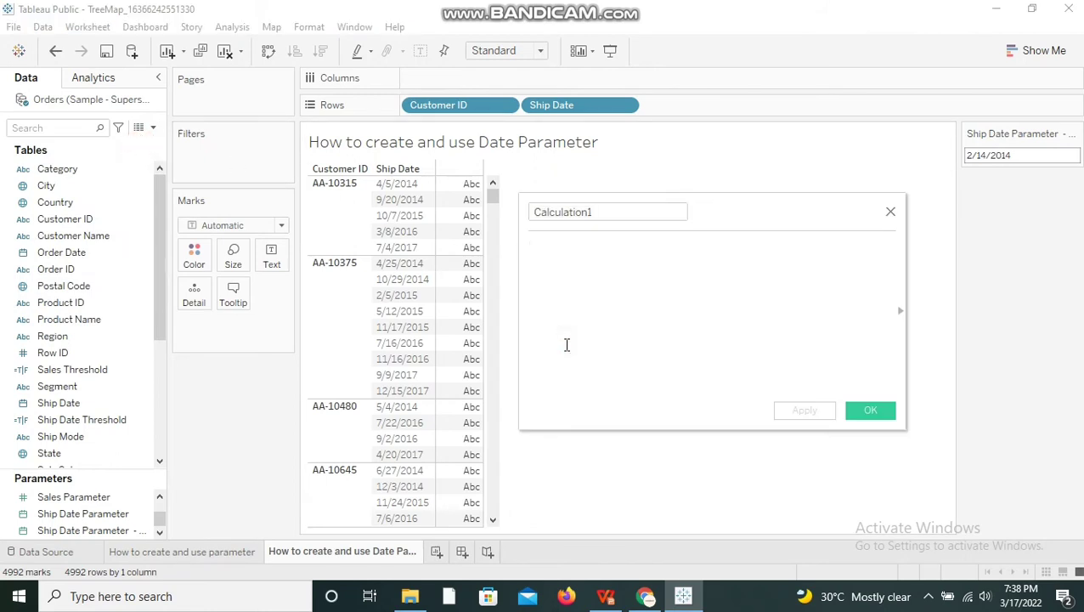
{"action": "type", "text": "shi"}
{"action": "key", "text": "Return"}
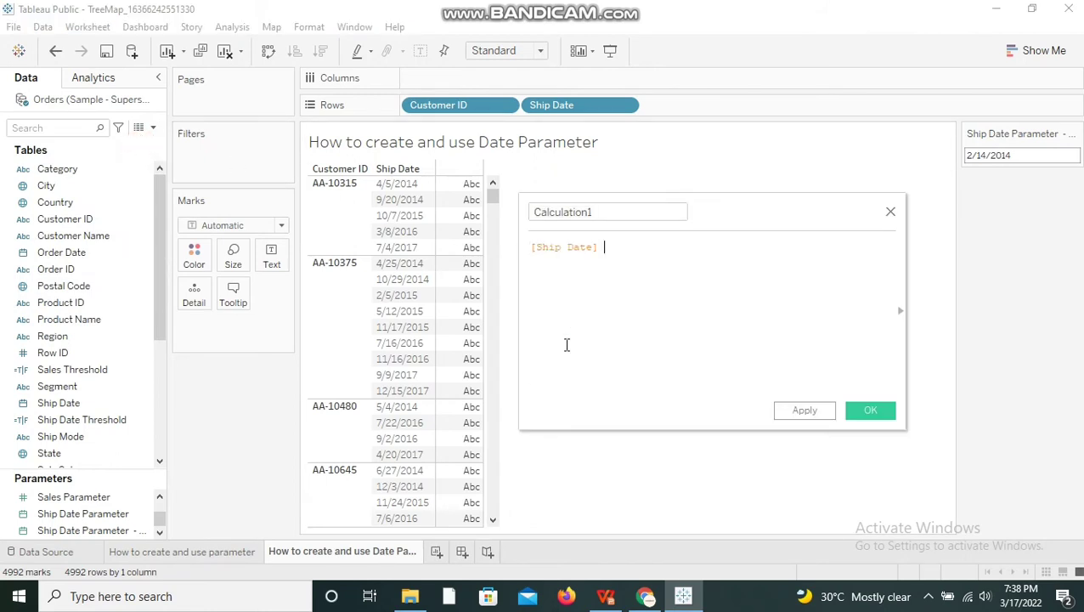
{"action": "type", "text": "= shi"}
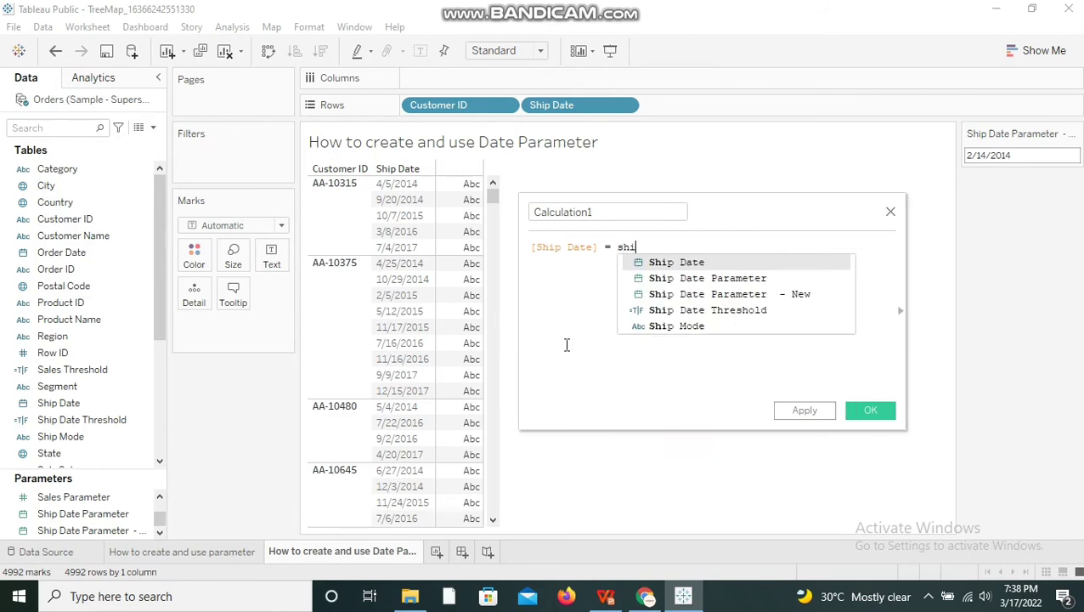
{"action": "left_click", "coordinate": [763, 293]}
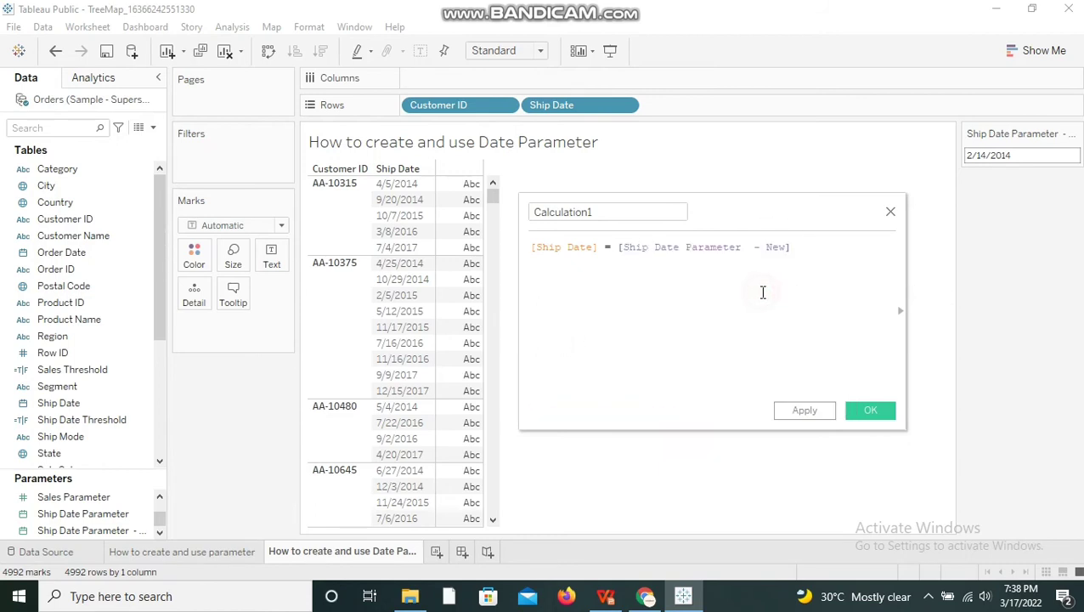
- Name the calculated field Ship Date selected and save it
{"action": "left_click", "coordinate": [608, 213]}
{"action": "left_click", "coordinate": [605, 213]}
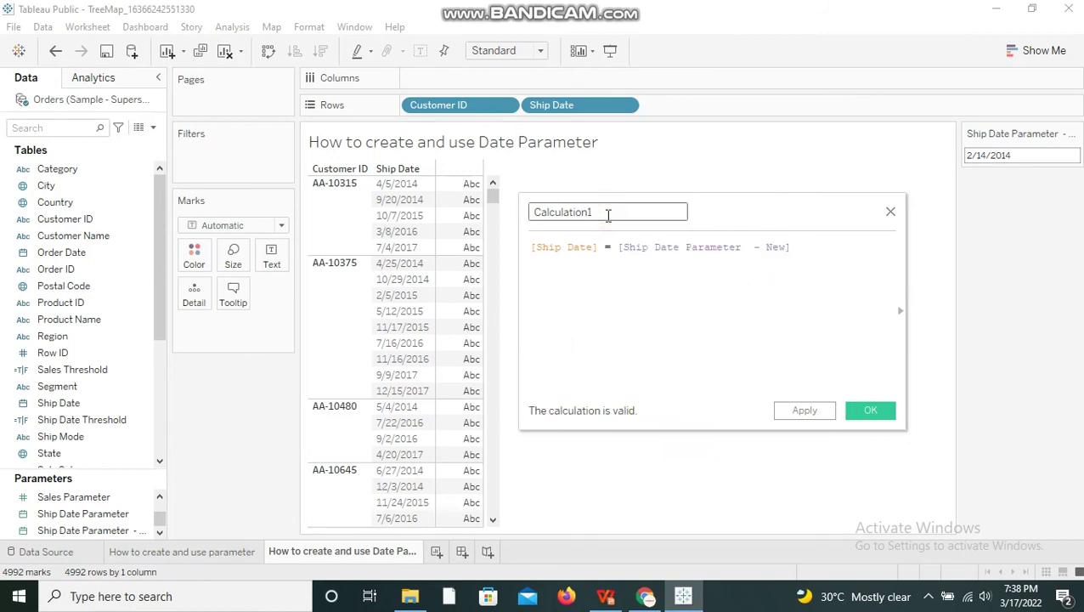
{"action": "key", "text": "BackSpace"}
{"action": "key", "text": "BackSpace"}
{"action": "key", "text": "BackSpace"}
{"action": "key", "text": "BackSpace"}
{"action": "key", "text": "BackSpace"}
{"action": "key", "text": "BackSpace"}
{"action": "key", "text": "BackSpace"}
{"action": "key", "text": "BackSpace"}
{"action": "key", "text": "BackSpace"}
{"action": "key", "text": "BackSpace"}
{"action": "key", "text": "BackSpace"}
{"action": "key", "text": "BackSpace"}
{"action": "type", "text": "Shp"}
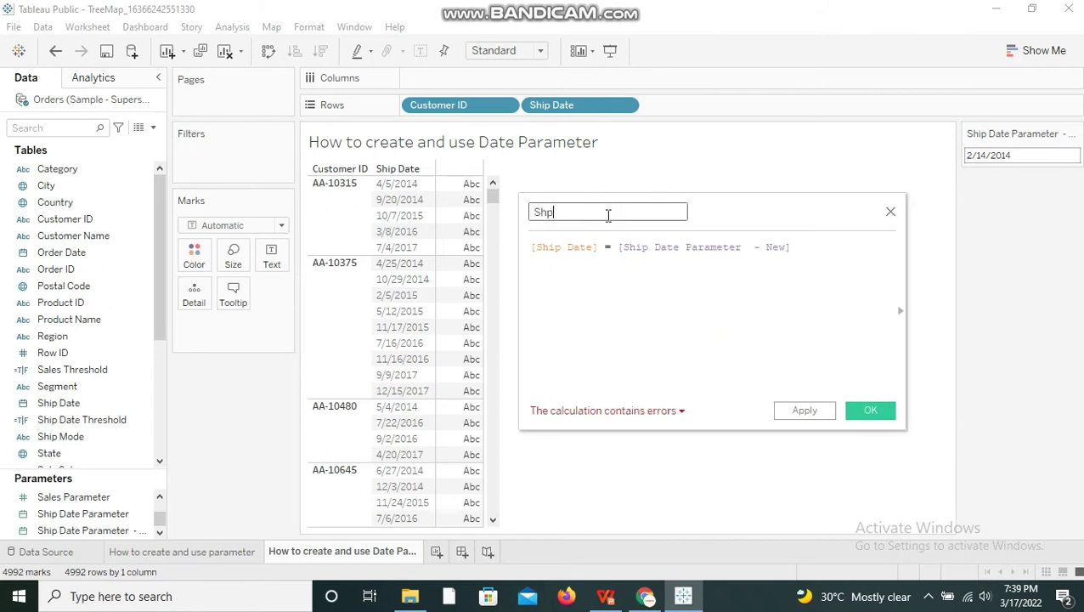
{"action": "key", "text": "BackSpace"}
{"action": "type", "text": "ip Date selected"}
{"action": "left_click", "coordinate": [870, 413]}
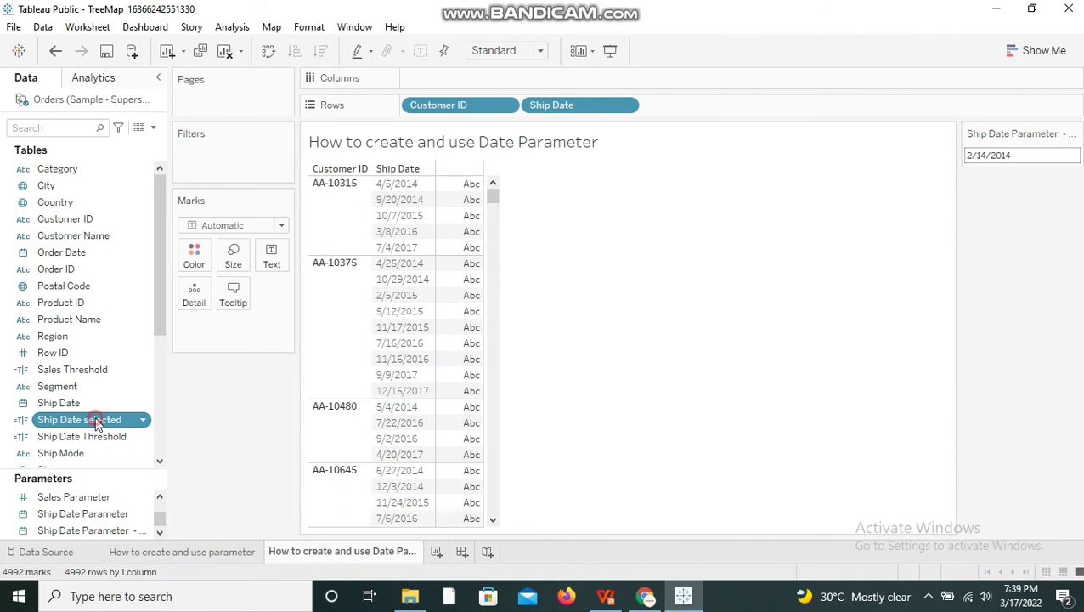
- Try Ship Date selected as a filter, set the date parameter to 2/28/2014, and try the filter once more
{"action": "left_click_drag", "start_coordinate": [92, 419], "coordinate": [220, 149]}
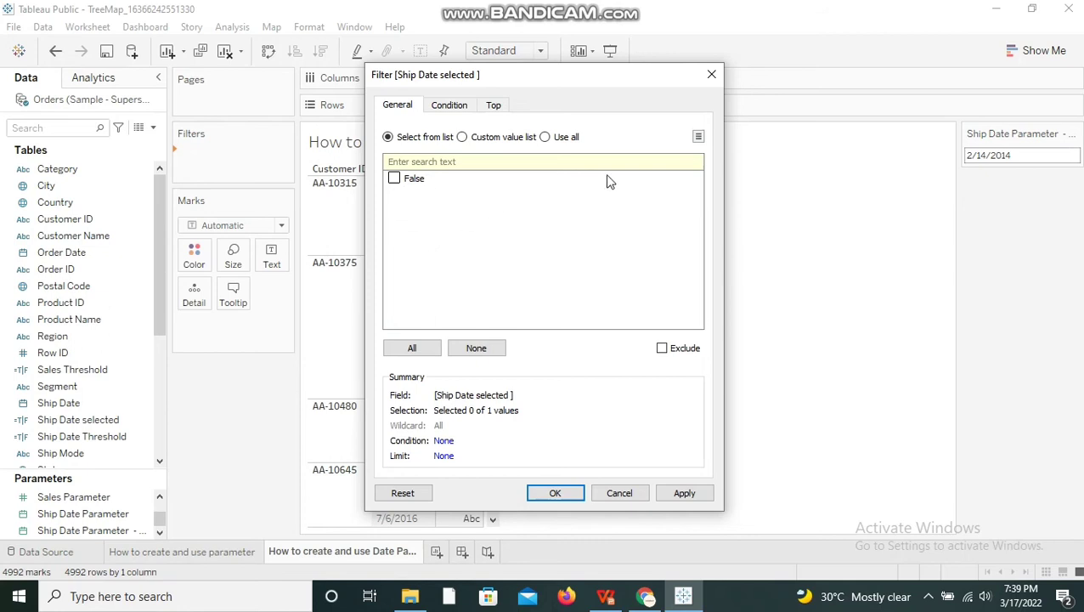
{"action": "left_click", "coordinate": [711, 75]}
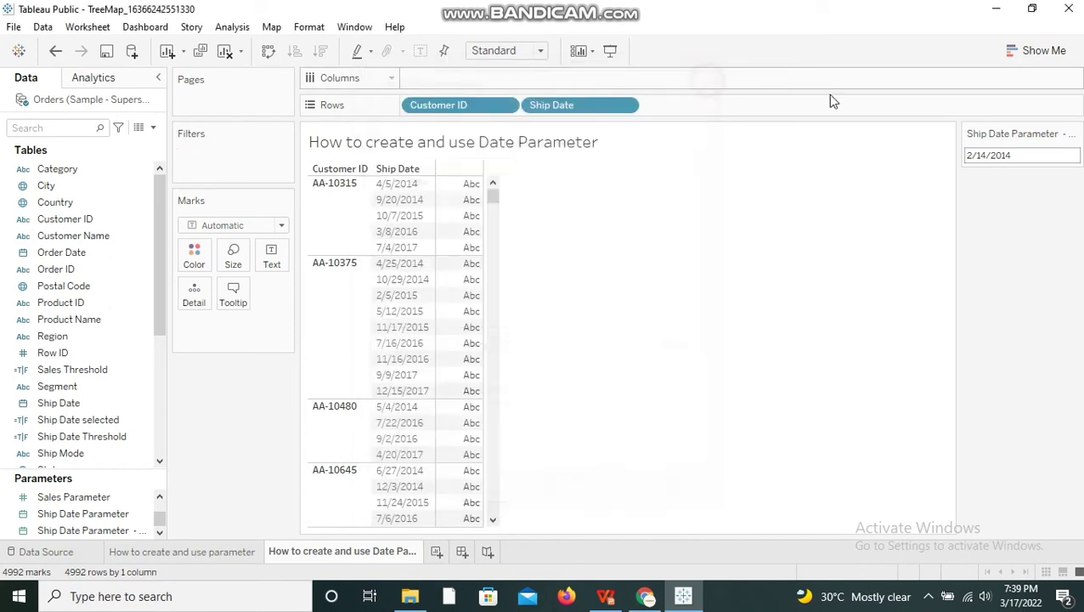
{"action": "left_click", "coordinate": [999, 156]}
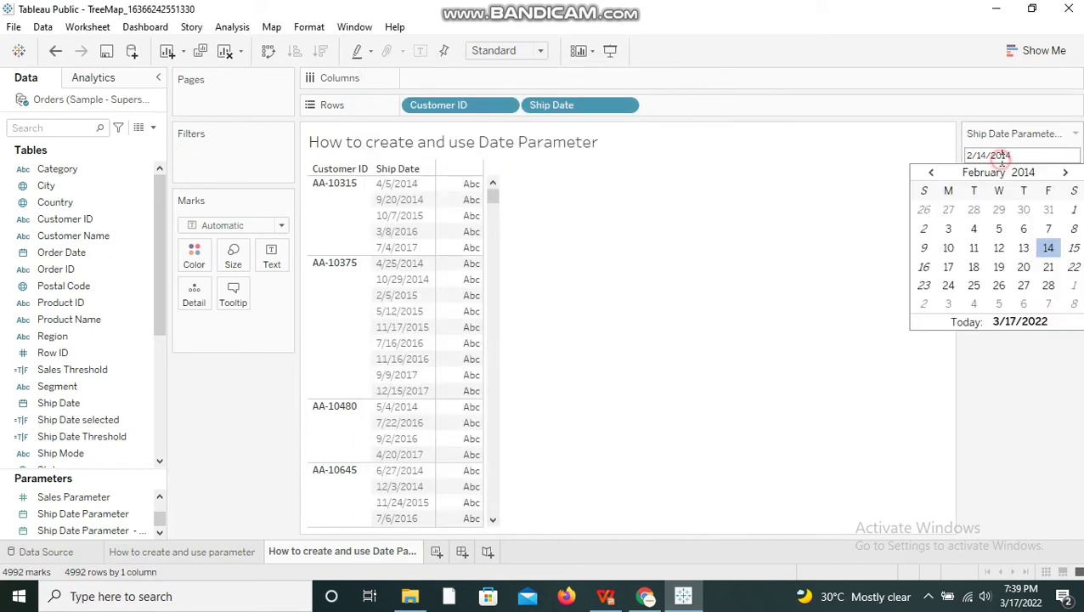
{"action": "left_click", "coordinate": [1049, 287]}
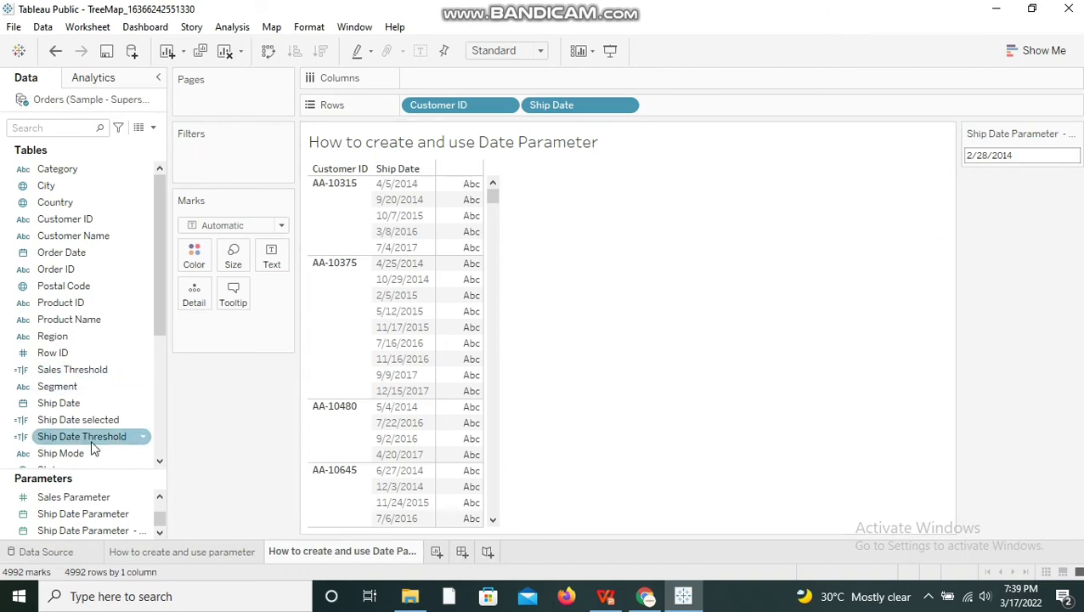
{"action": "left_click_drag", "start_coordinate": [92, 419], "coordinate": [214, 156]}
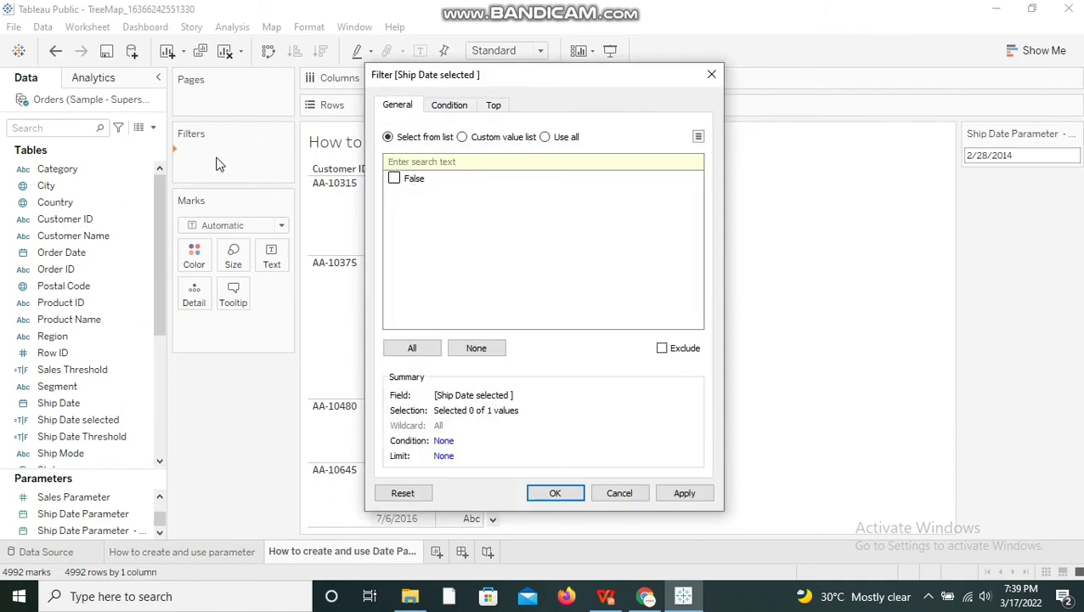
{"action": "left_click", "coordinate": [713, 75]}
- Set the date parameter to 2/13/2014 and try to filter the worksheet by Ship Date selected
{"action": "left_click", "coordinate": [1005, 153]}
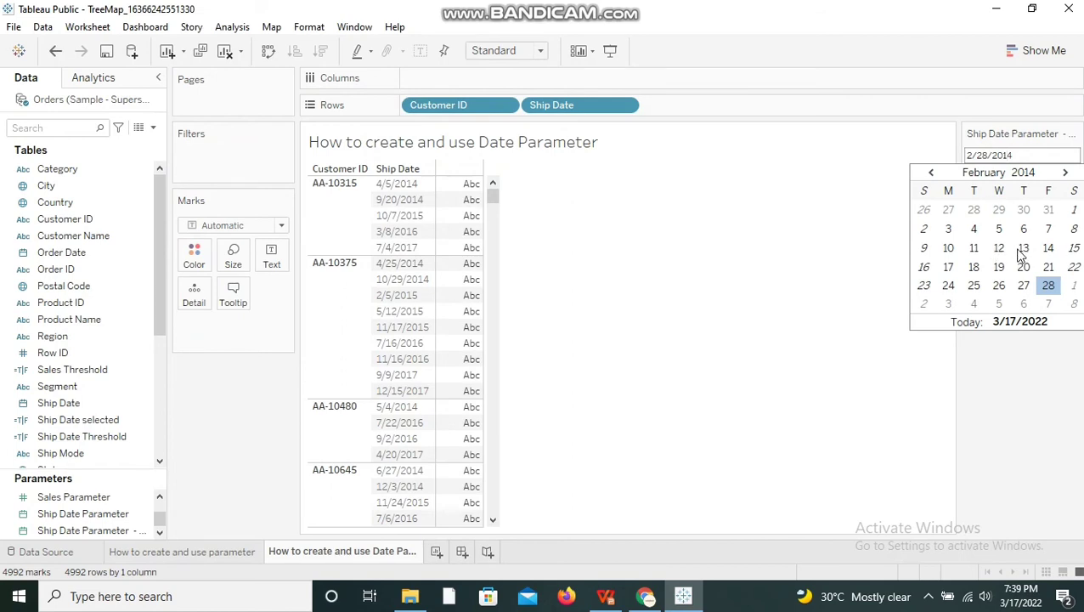
{"action": "left_click", "coordinate": [1022, 248]}
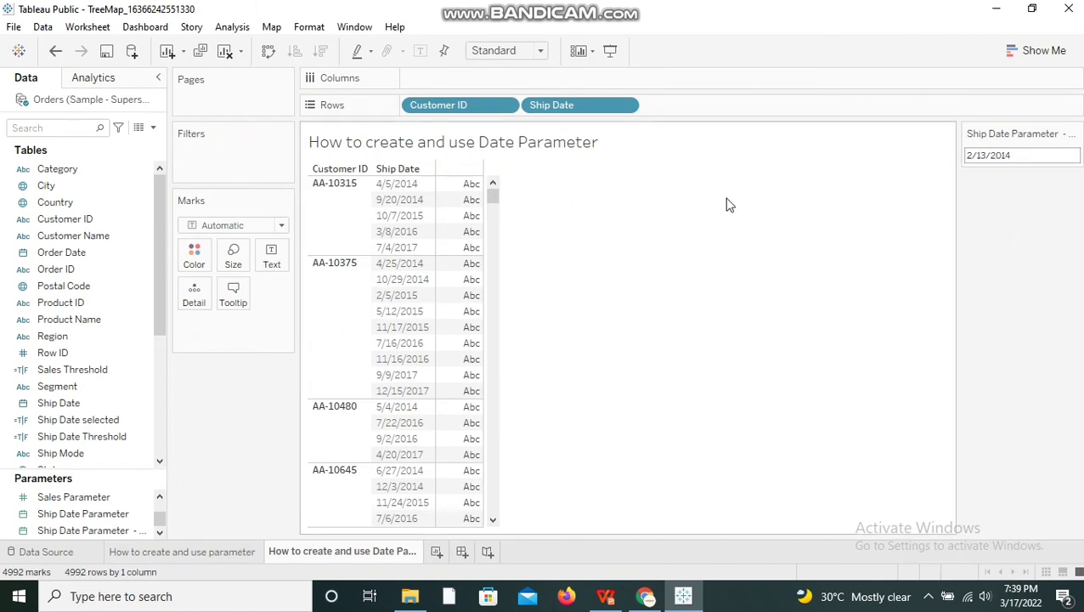
{"action": "left_click", "coordinate": [85, 420]}
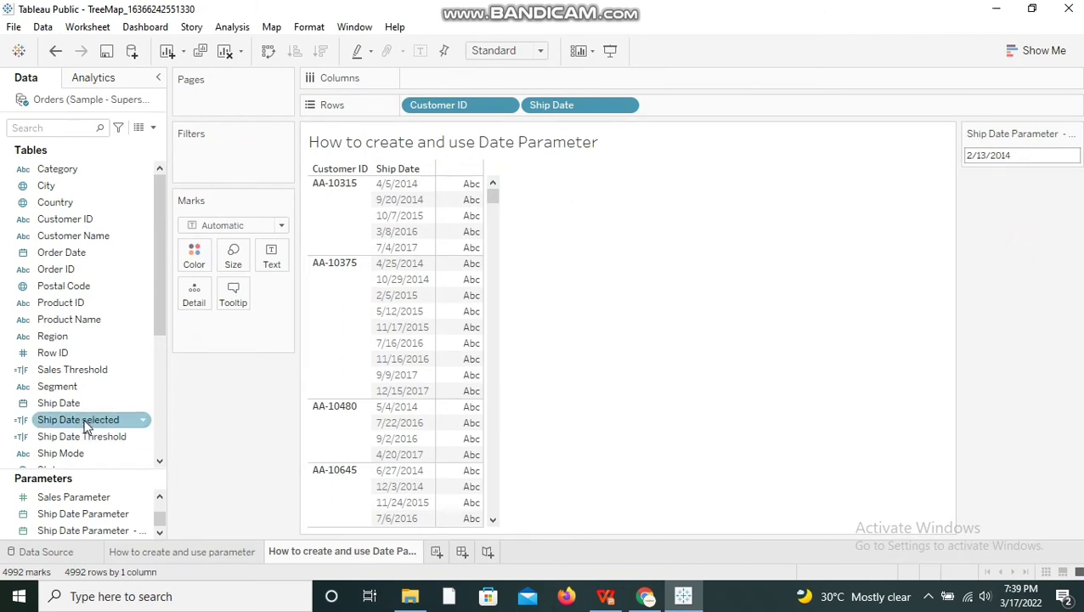
{"action": "left_click_drag", "start_coordinate": [85, 425], "coordinate": [205, 168]}
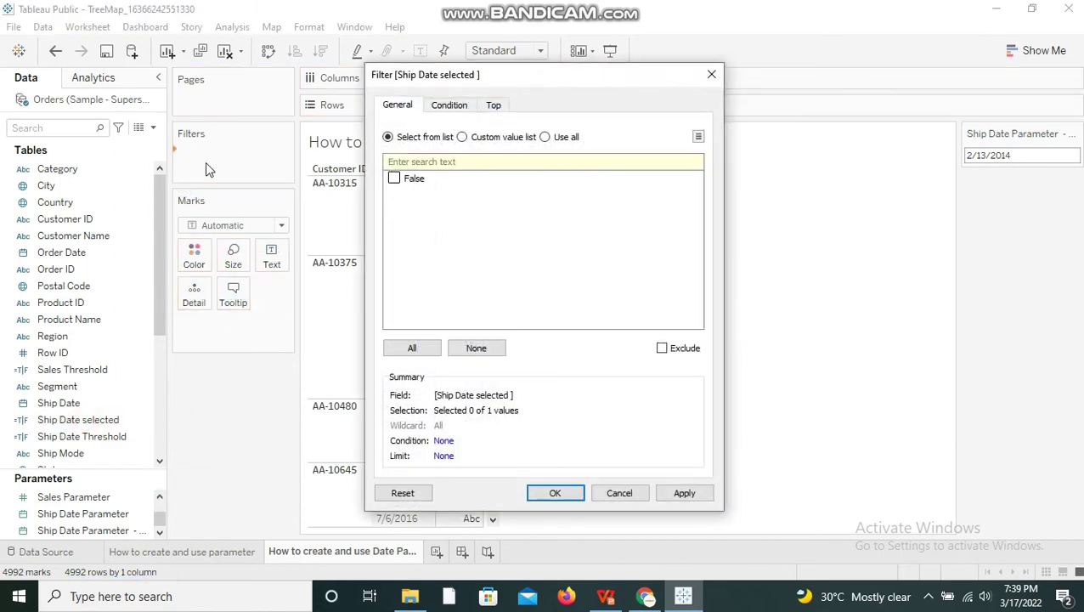
{"action": "left_click", "coordinate": [709, 77]}
- Set the Ship Date Parameter - New control to 4/5/2014
{"action": "left_click", "coordinate": [998, 156]}
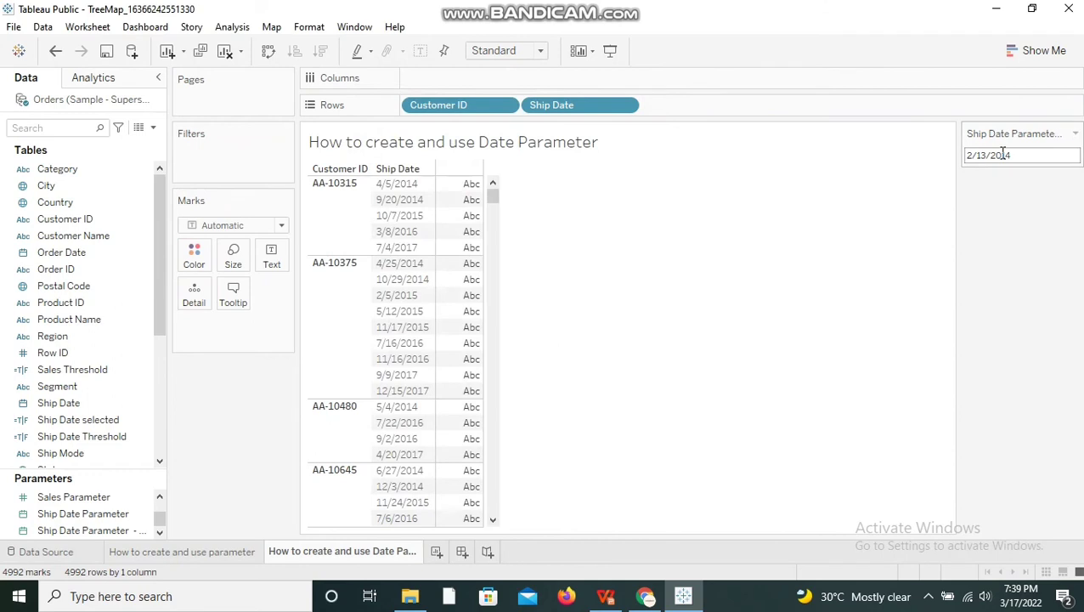
{"action": "left_click", "coordinate": [861, 223]}
{"action": "left_click", "coordinate": [1014, 157]}
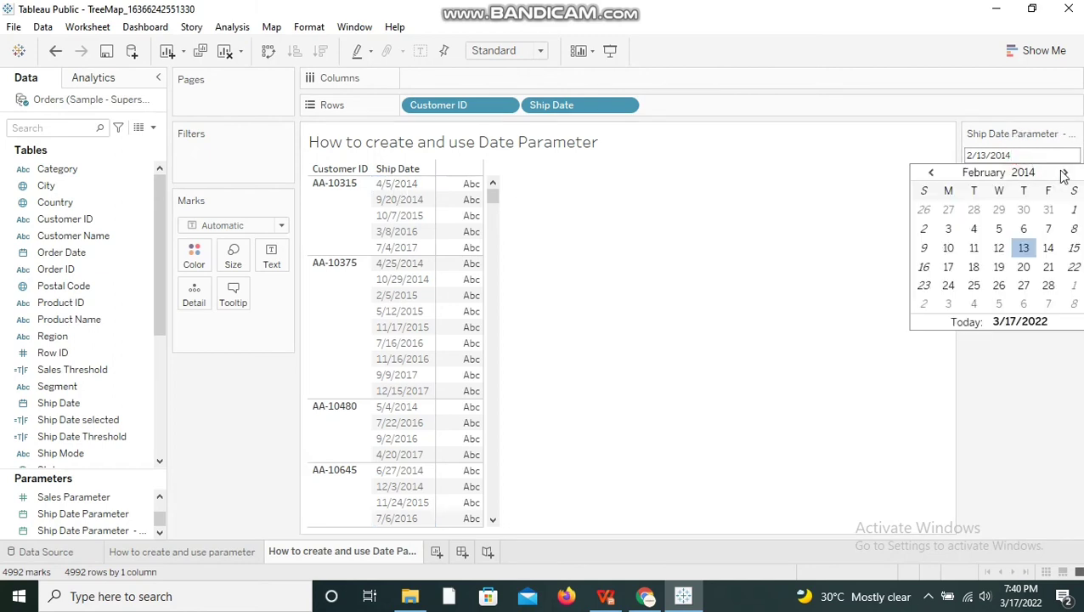
{"action": "left_click", "coordinate": [1067, 173]}
{"action": "left_click", "coordinate": [1066, 173]}
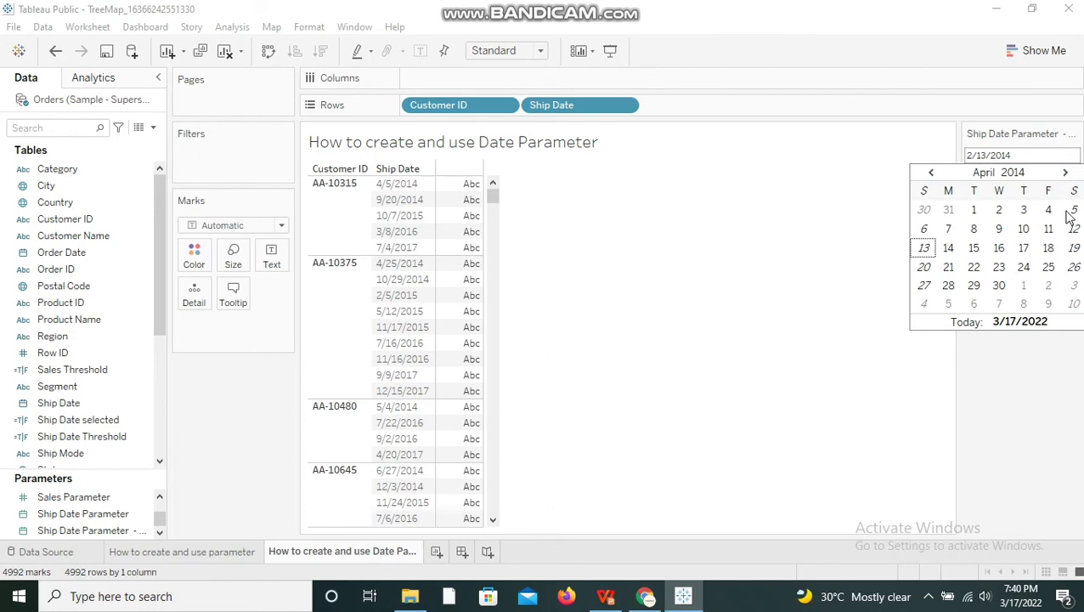
{"action": "left_click", "coordinate": [1075, 211]}
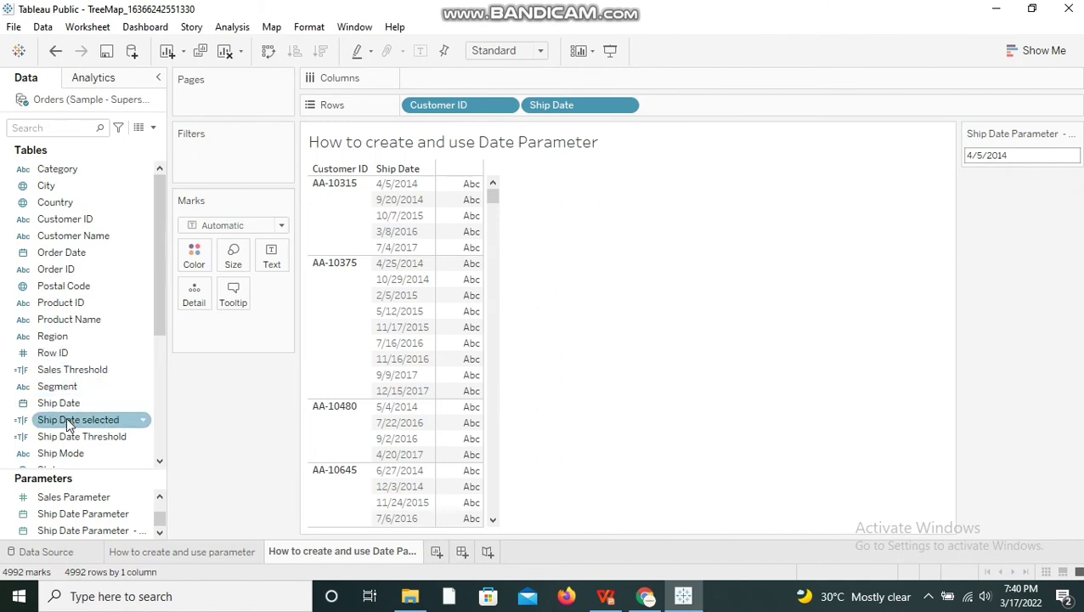
- Filter the worksheet by Ship Date selected, keeping only the True value
{"action": "left_click_drag", "start_coordinate": [70, 425], "coordinate": [196, 167]}
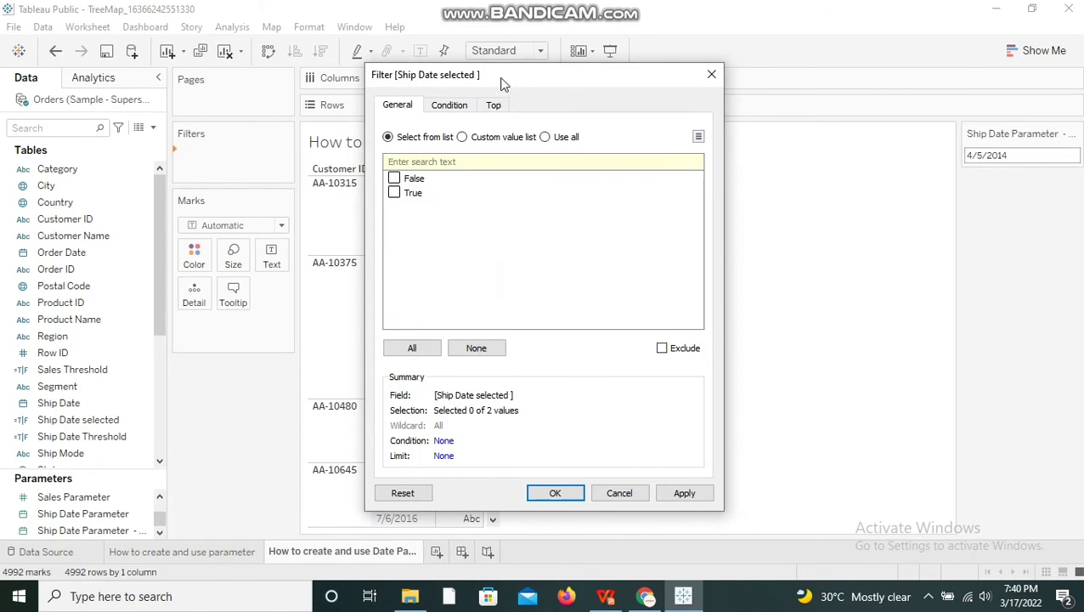
{"action": "left_click_drag", "start_coordinate": [503, 85], "coordinate": [712, 117]}
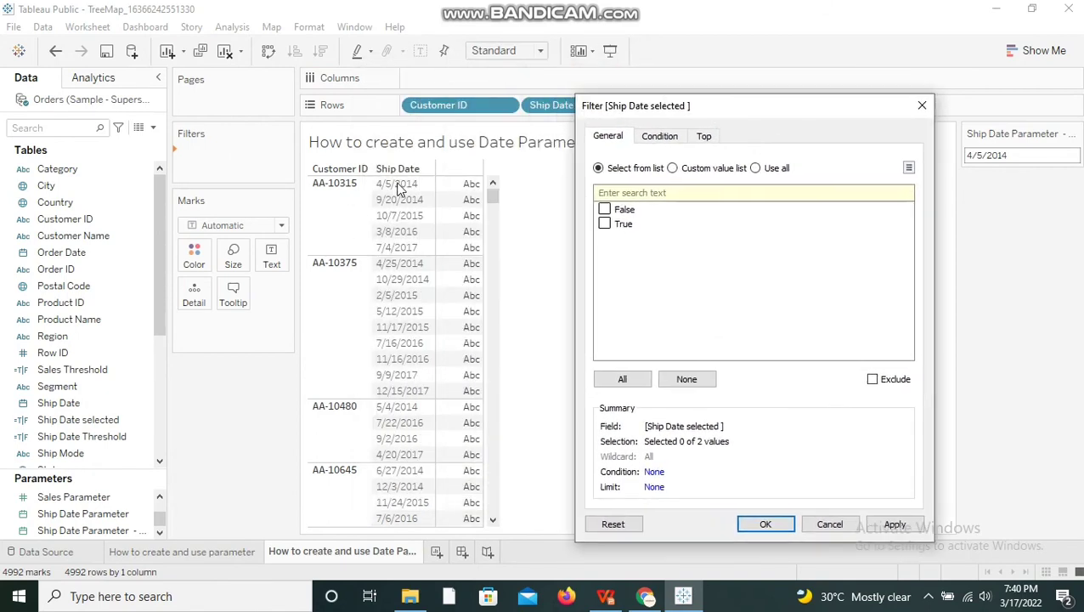
{"action": "left_click", "coordinate": [604, 223]}
{"action": "left_click", "coordinate": [766, 524]}
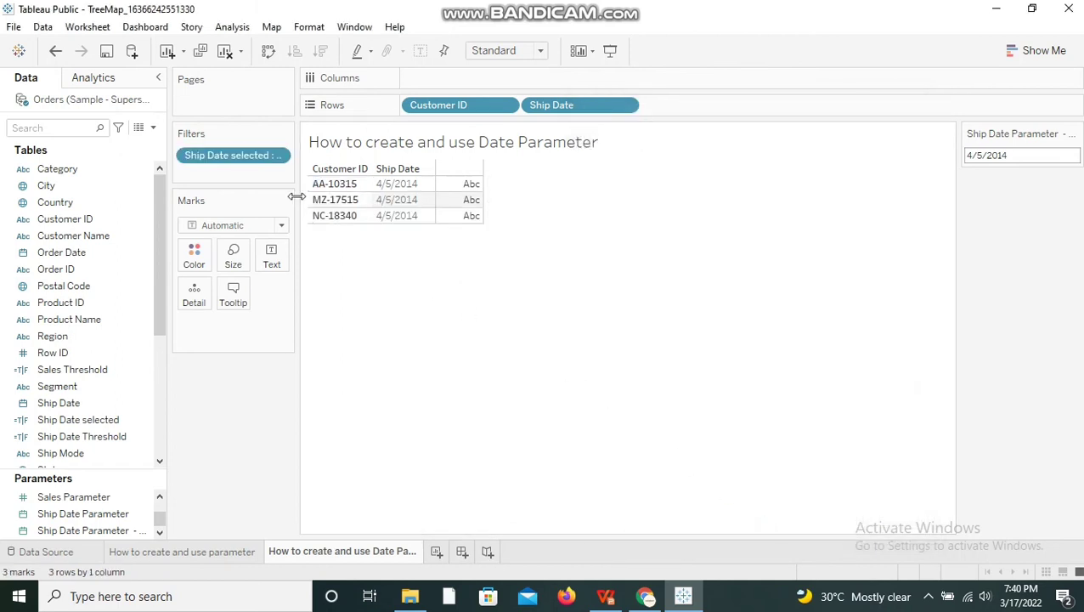
{"action": "left_click", "coordinate": [397, 216]}
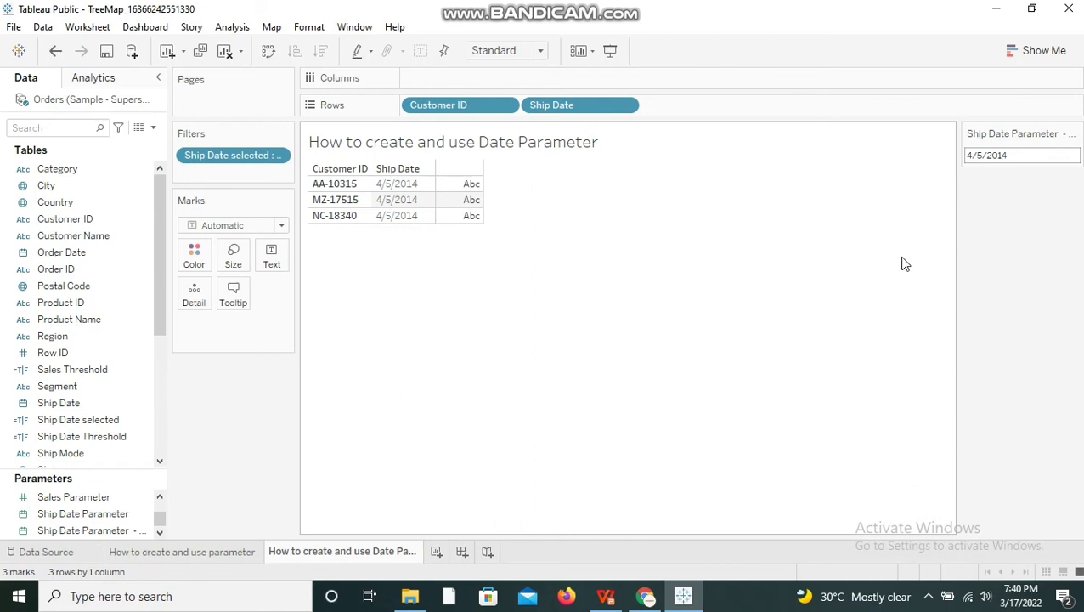
- Test the filter by setting the ship date parameter to 4/25/2014 and to 6/13/2014
{"action": "left_click", "coordinate": [1012, 155]}
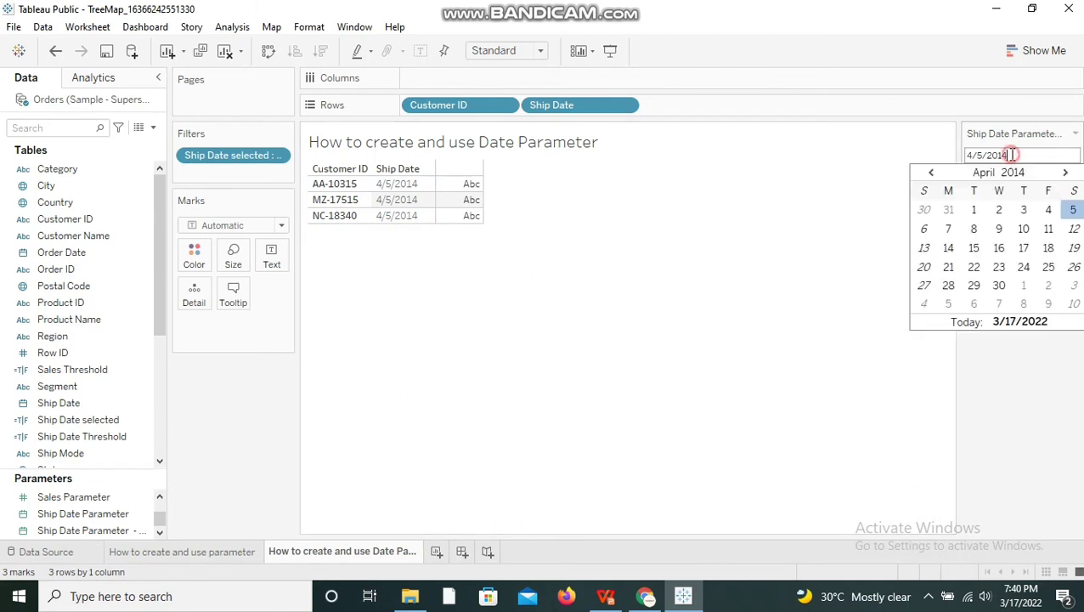
{"action": "left_click", "coordinate": [1049, 266]}
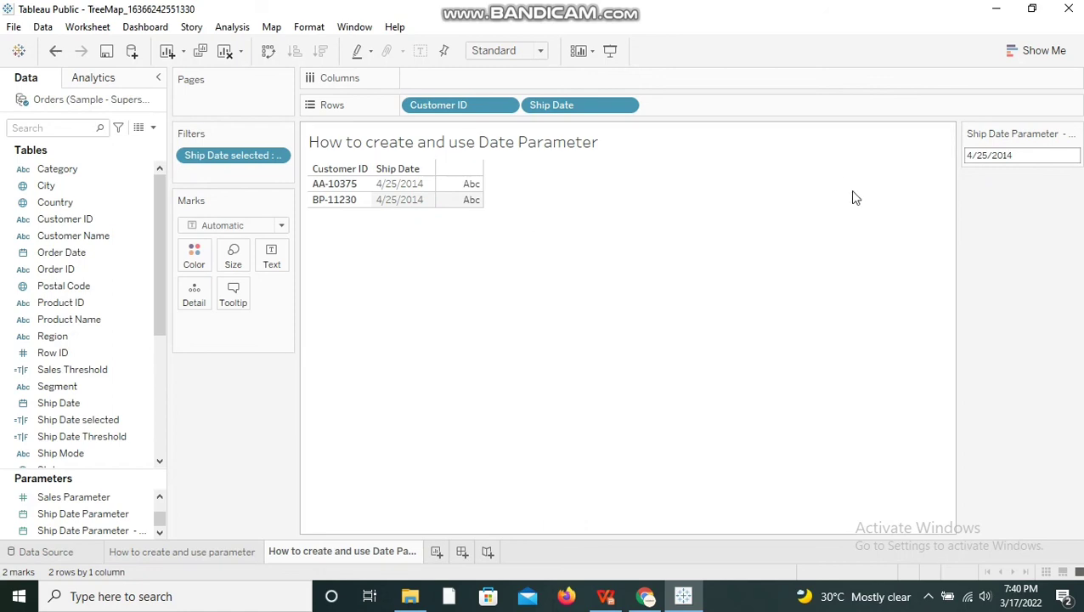
{"action": "left_click", "coordinate": [1000, 154]}
{"action": "left_click", "coordinate": [1001, 154]}
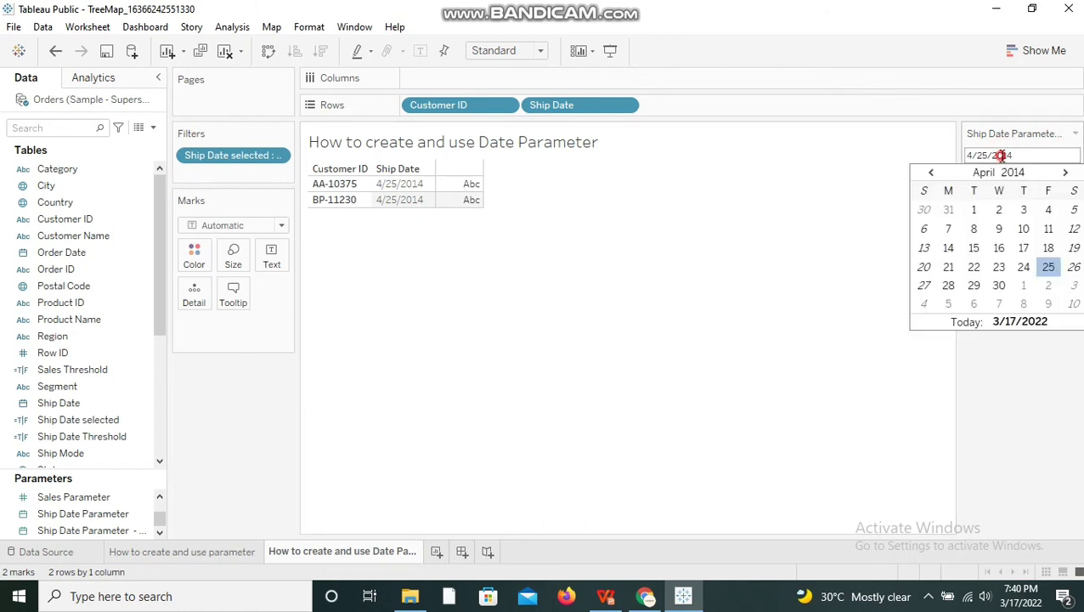
{"action": "left_click", "coordinate": [1066, 172]}
{"action": "left_click", "coordinate": [1066, 173]}
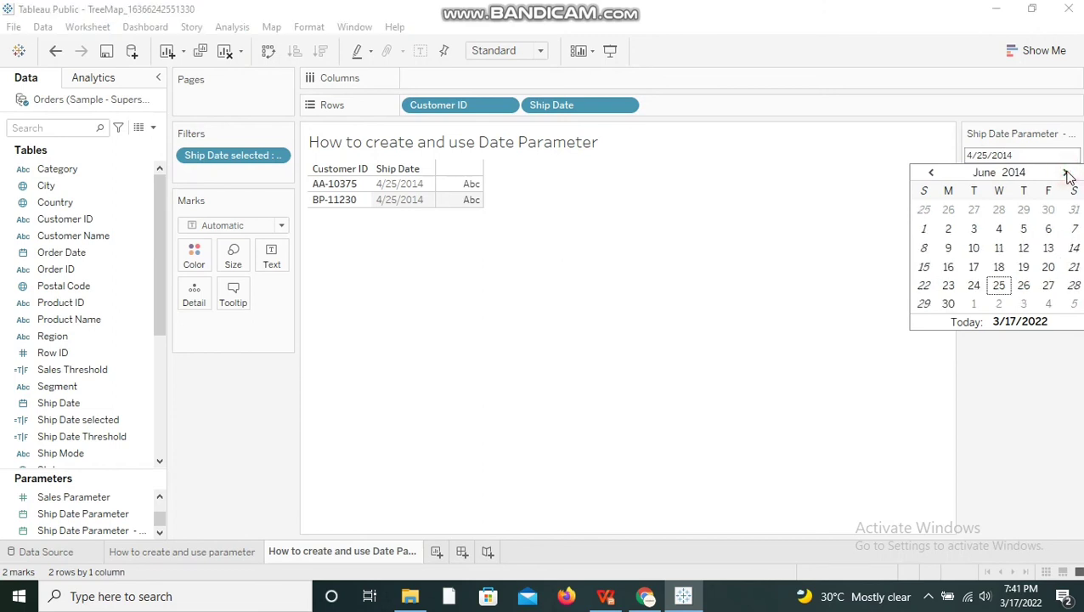
{"action": "left_click", "coordinate": [1049, 247]}
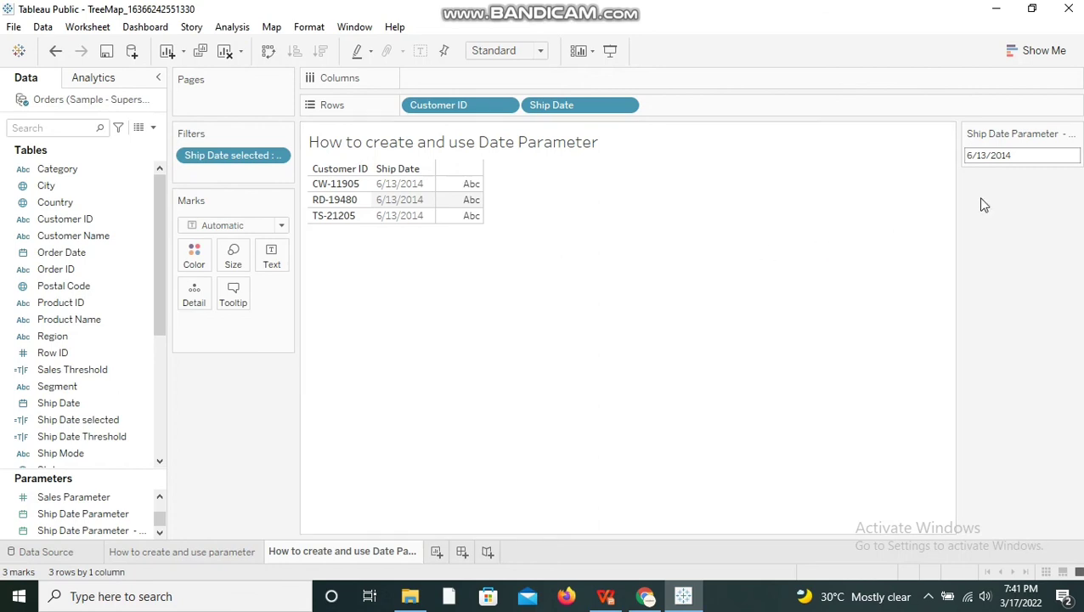
- Choose November 25, 2022 as the ship date parameter's value, entering 2022 as the calendar year
{"action": "left_click", "coordinate": [1023, 154]}
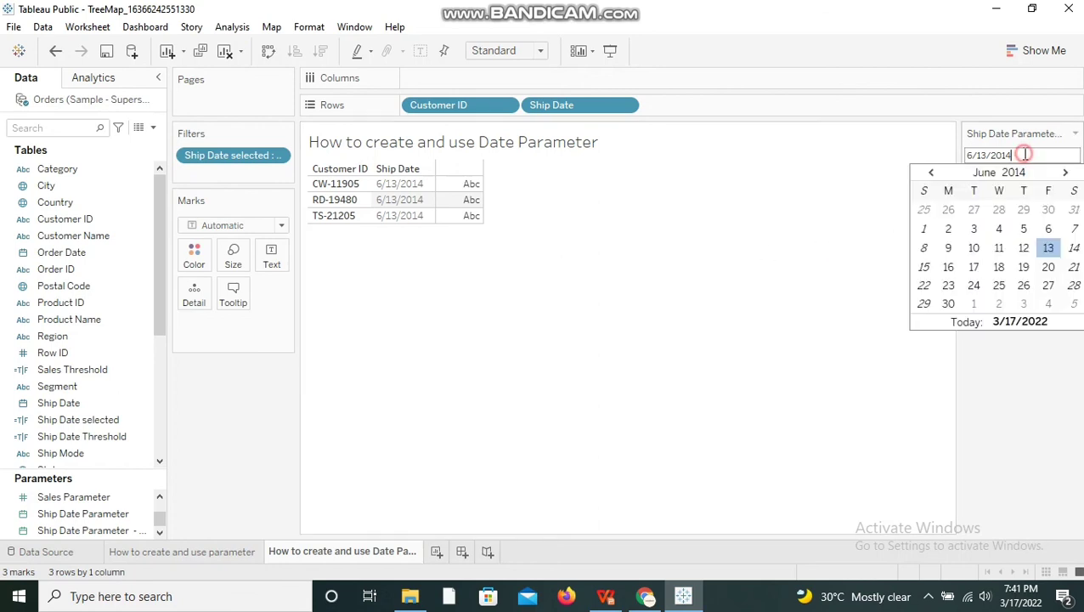
{"action": "left_click", "coordinate": [1066, 173]}
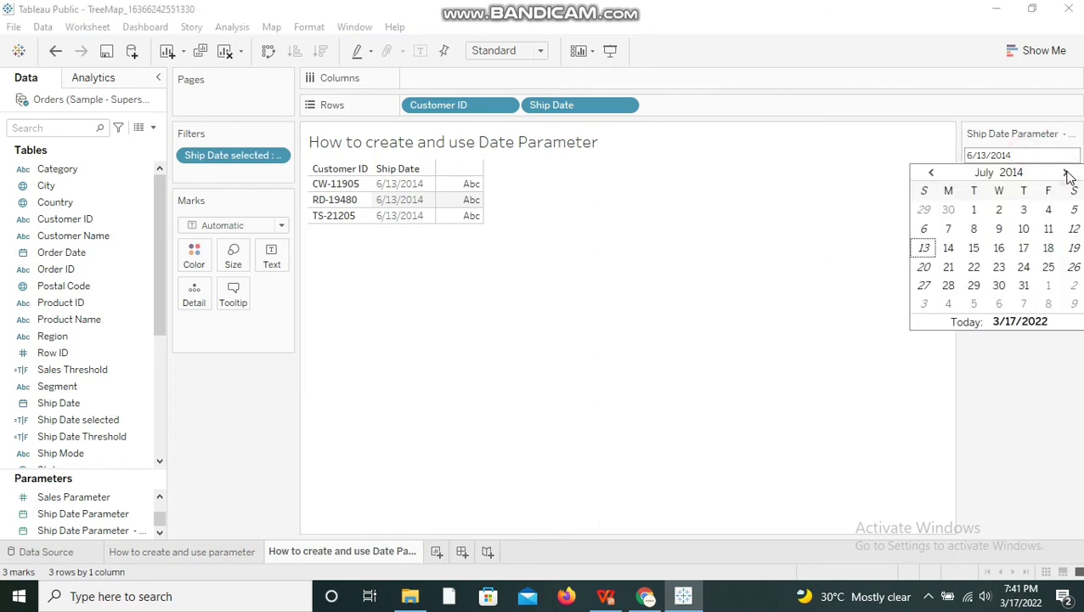
{"action": "left_click", "coordinate": [1067, 173]}
{"action": "left_click", "coordinate": [1066, 173]}
{"action": "left_click", "coordinate": [1066, 173]}
{"action": "left_click", "coordinate": [1067, 173]}
{"action": "left_click", "coordinate": [1066, 174]}
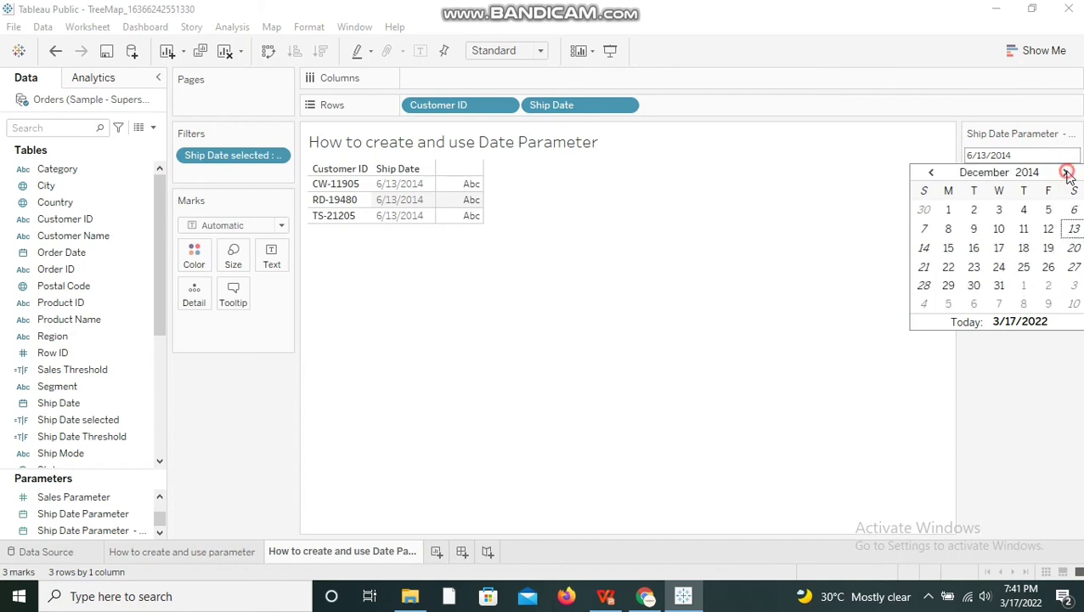
{"action": "left_click", "coordinate": [1066, 173]}
{"action": "left_click", "coordinate": [1066, 174]}
{"action": "left_click", "coordinate": [1067, 174]}
{"action": "left_click", "coordinate": [1066, 173]}
{"action": "left_click", "coordinate": [1066, 173]}
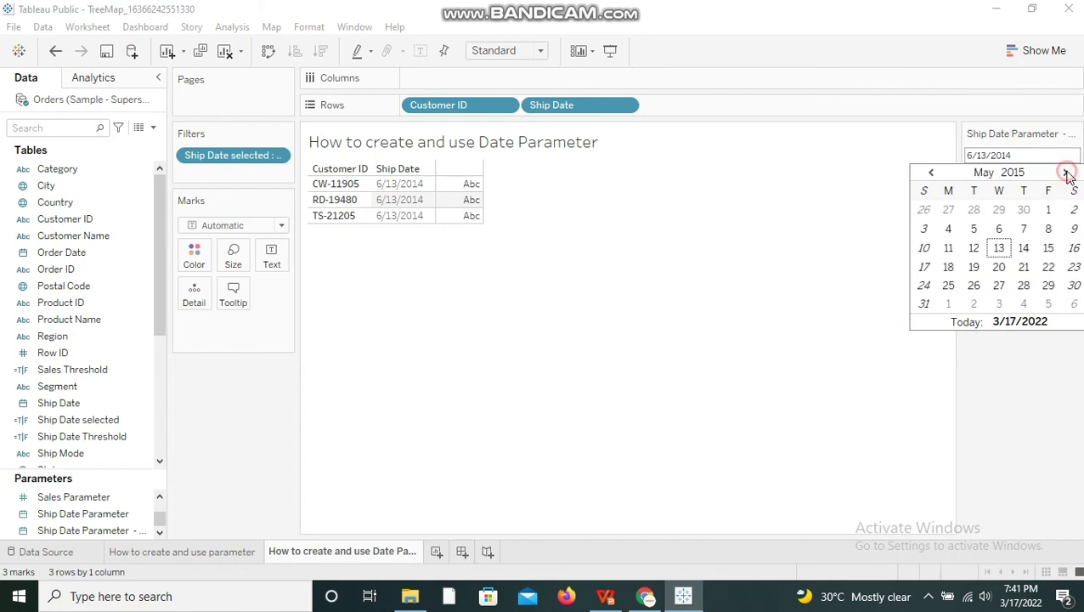
{"action": "left_click", "coordinate": [1066, 173]}
{"action": "left_click", "coordinate": [1066, 173]}
{"action": "left_click", "coordinate": [1066, 173]}
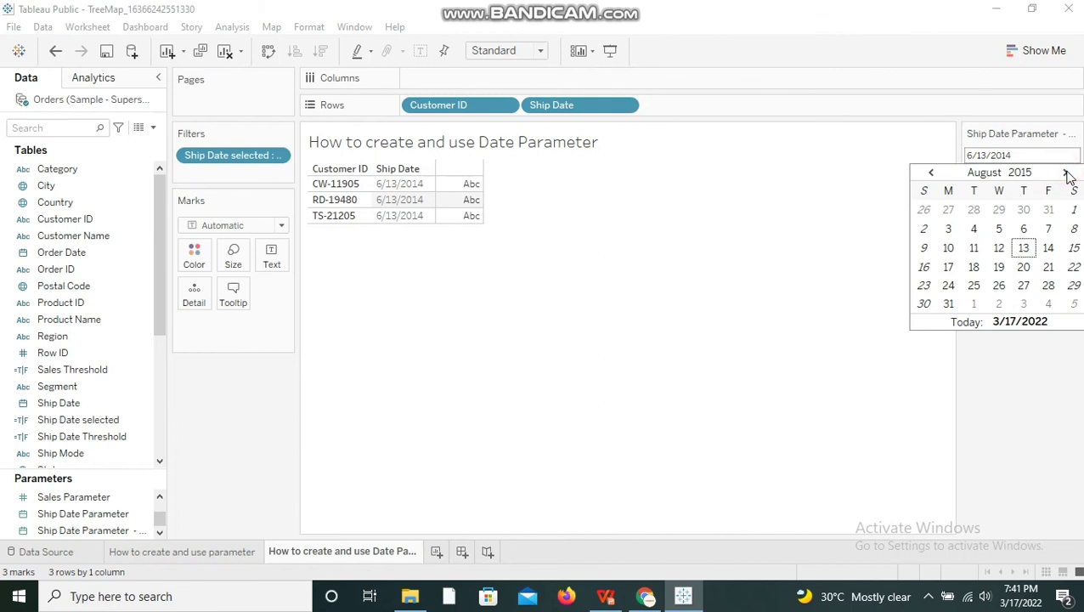
{"action": "left_click", "coordinate": [1067, 173]}
{"action": "left_click", "coordinate": [1066, 173]}
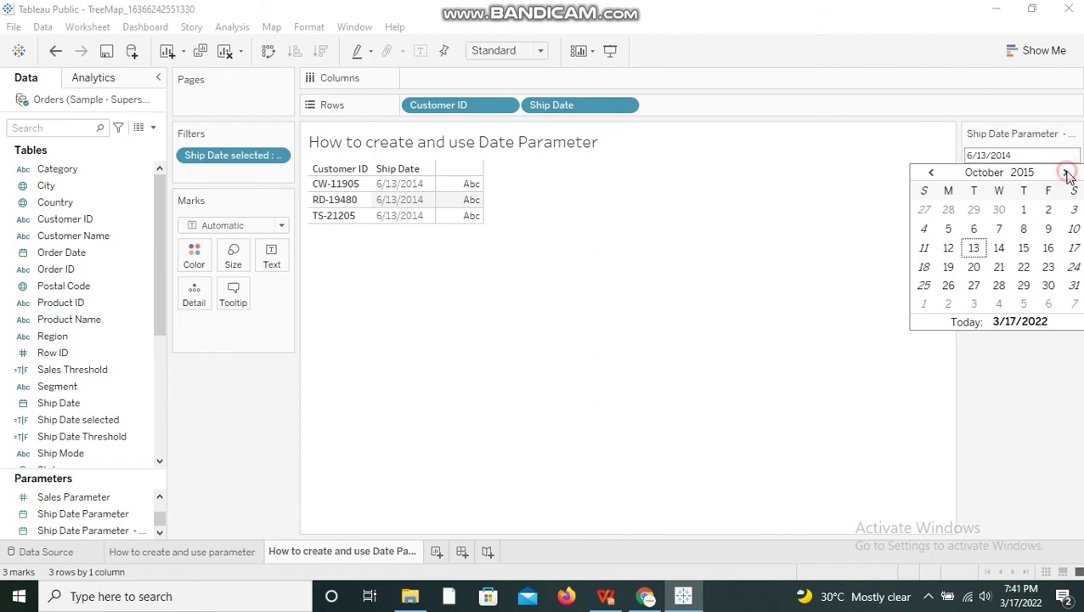
{"action": "left_click", "coordinate": [1067, 174]}
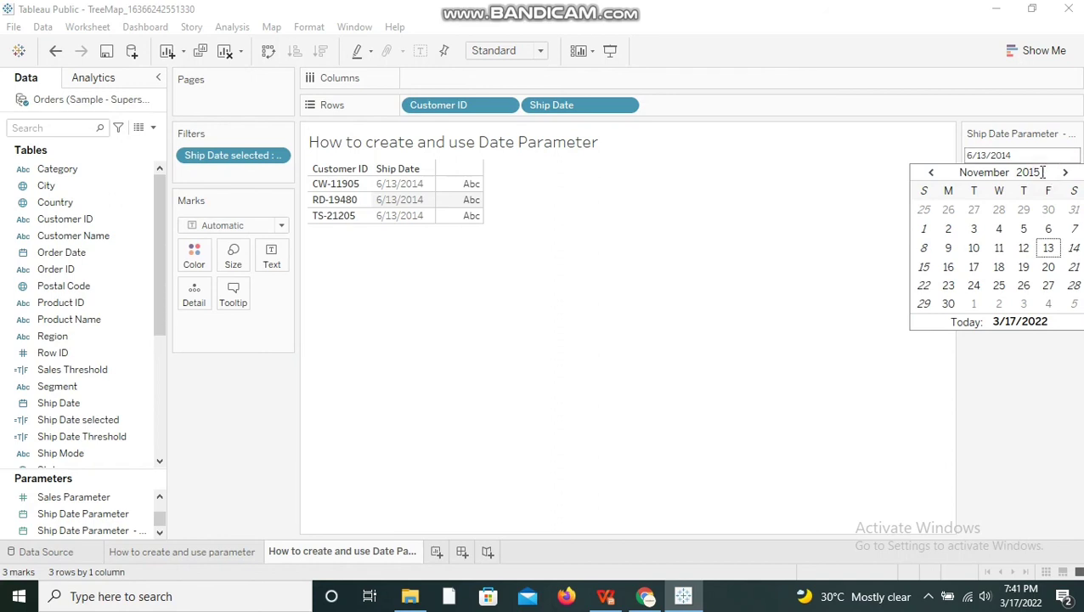
{"action": "left_click", "coordinate": [1042, 172]}
{"action": "key", "text": "BackSpace"}
{"action": "key", "text": "BackSpace"}
{"action": "type", "text": "22"}
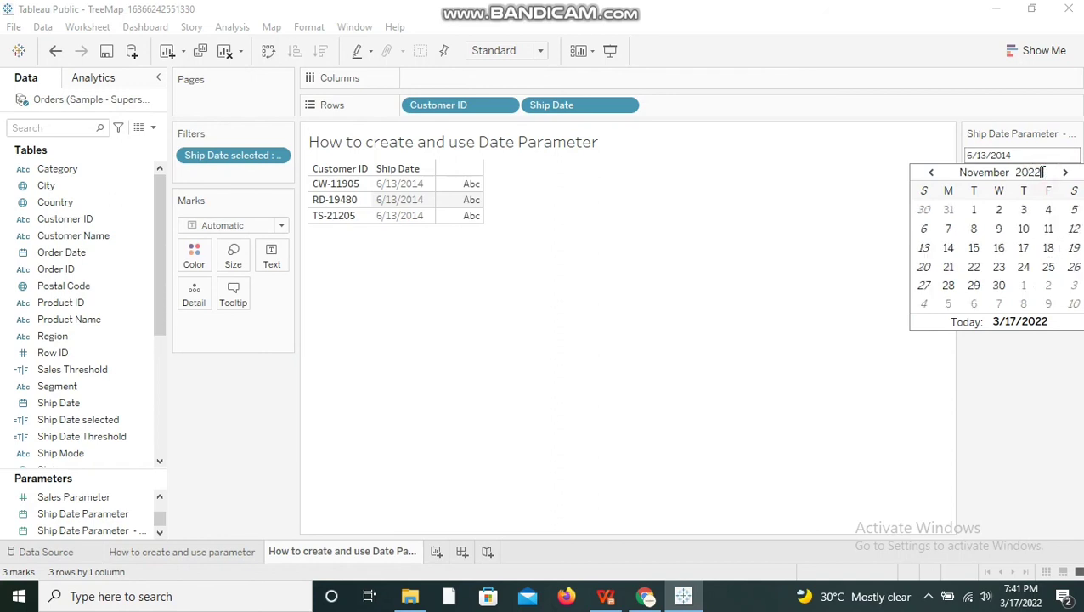
{"action": "left_click", "coordinate": [1049, 268]}
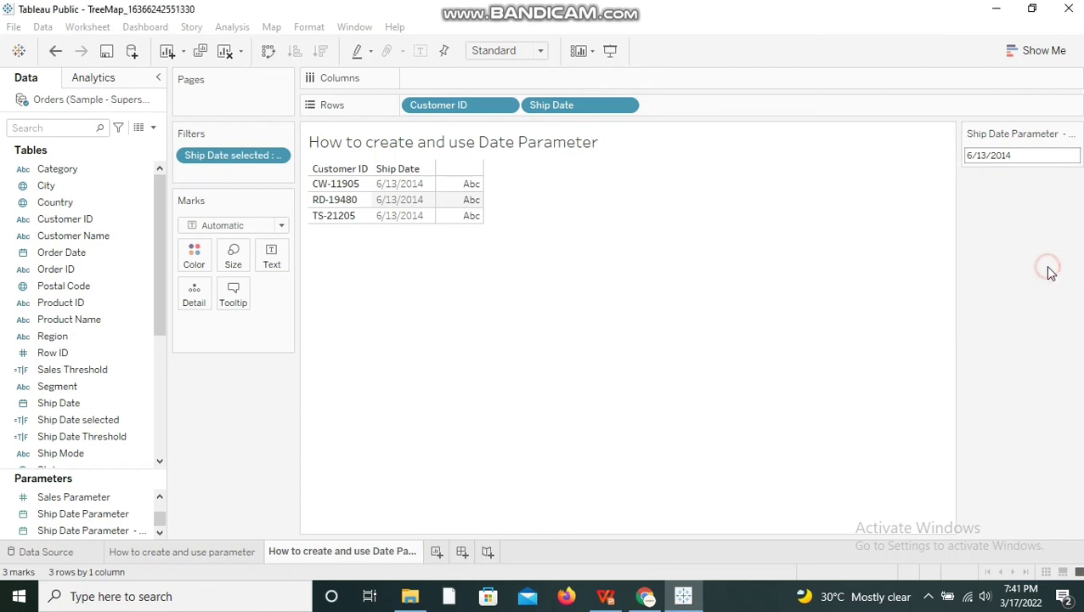